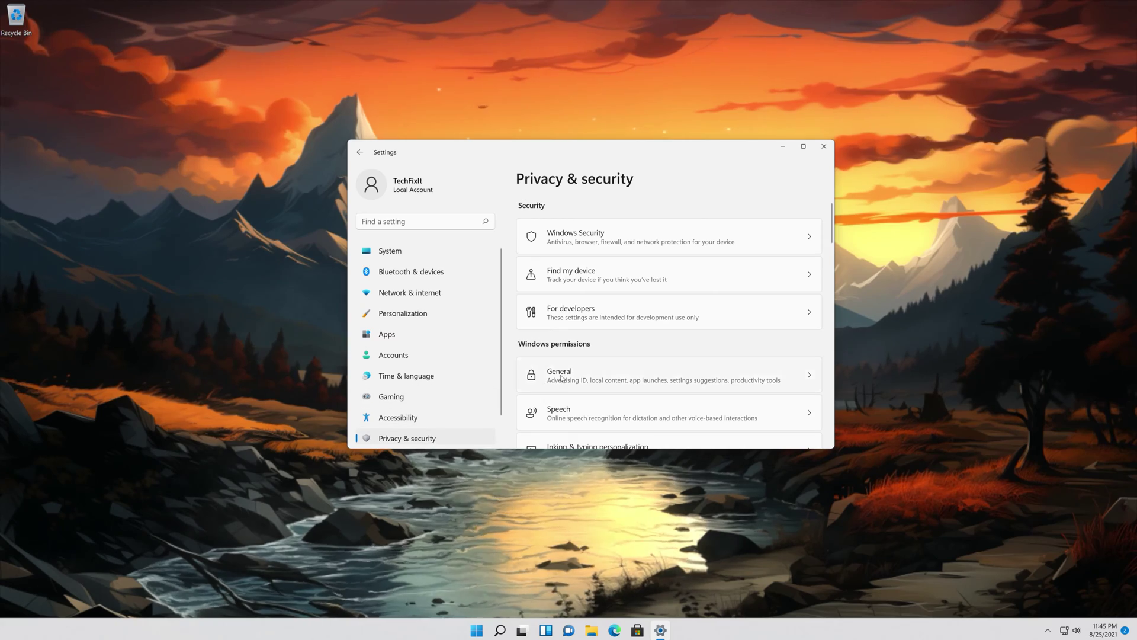
- Turn on "Let apps access your camera" in the Camera privacy settings, check the per-app list, and close Settings
{"action": "scroll", "coordinate": [592, 368], "scroll_direction": "down", "scroll_amount": 5}
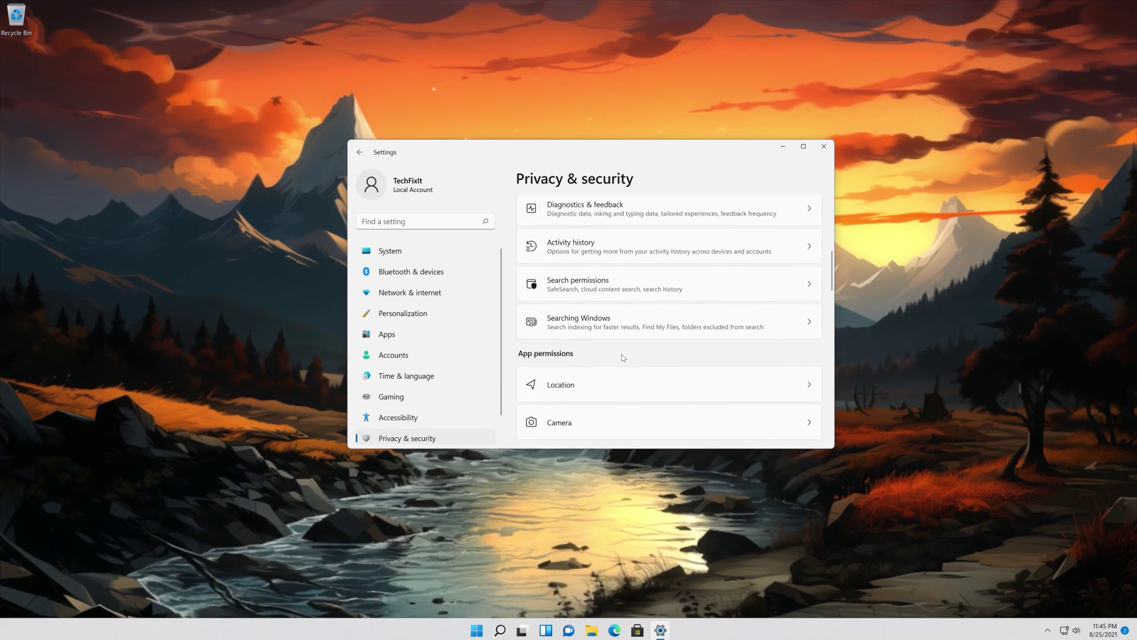
{"action": "scroll", "coordinate": [623, 358], "scroll_direction": "down", "scroll_amount": 3}
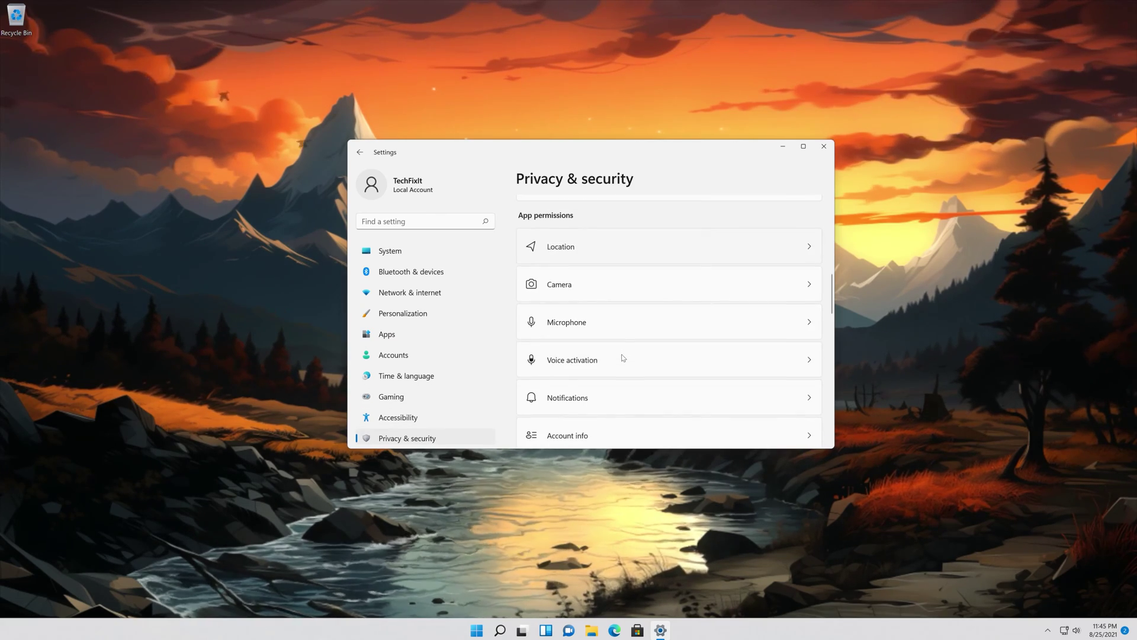
{"action": "left_click", "coordinate": [610, 294]}
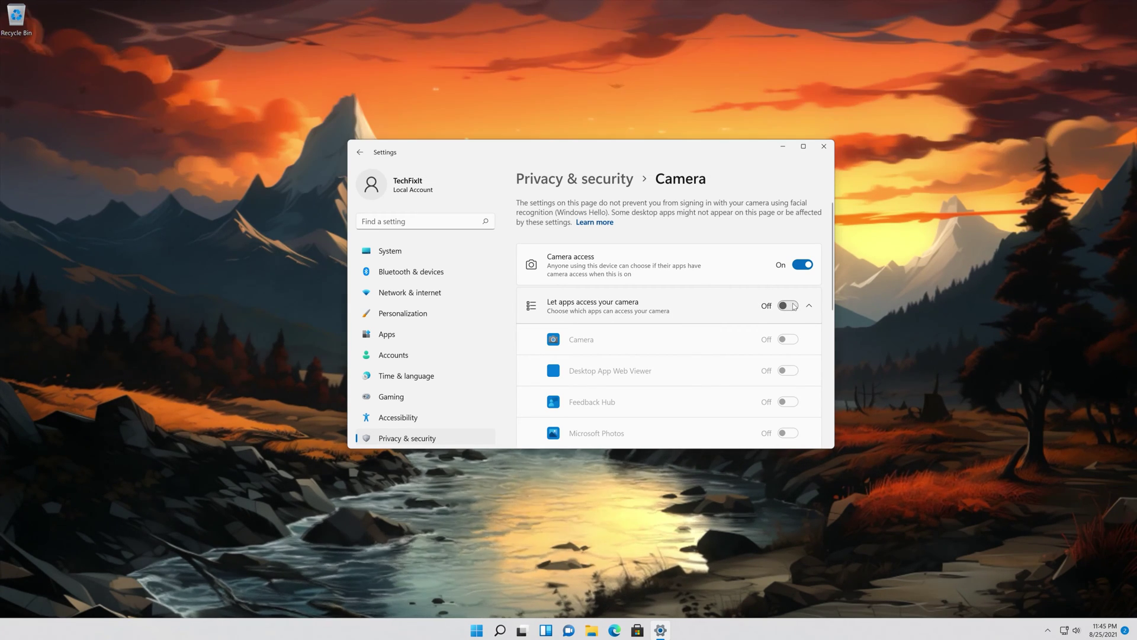
{"action": "left_click", "coordinate": [790, 305]}
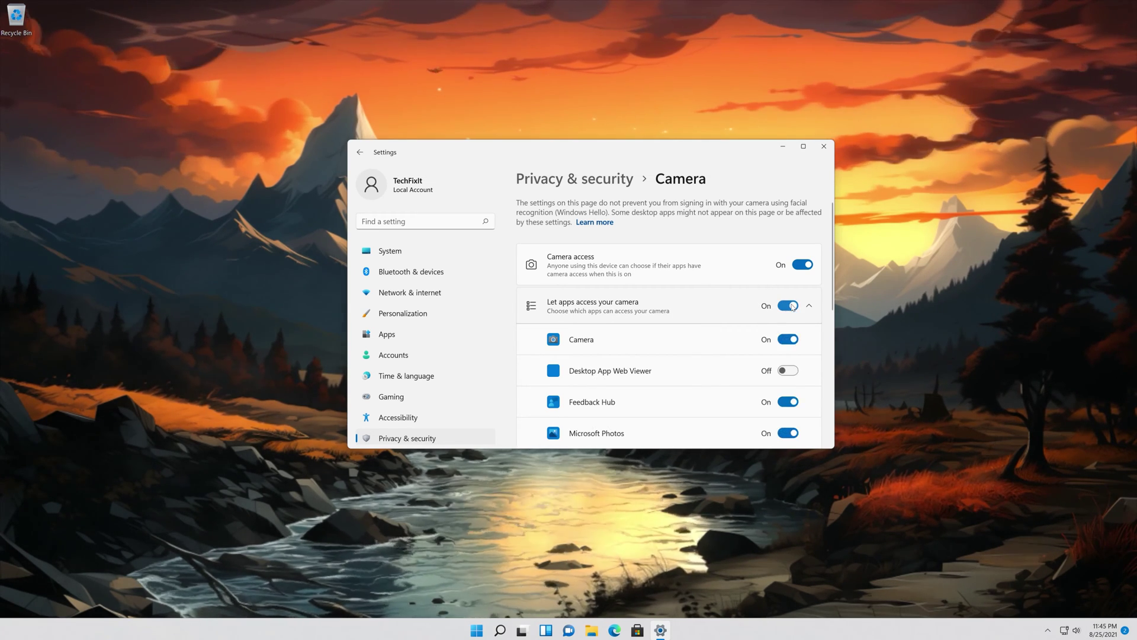
{"action": "scroll", "coordinate": [639, 359], "scroll_direction": "down", "scroll_amount": 2}
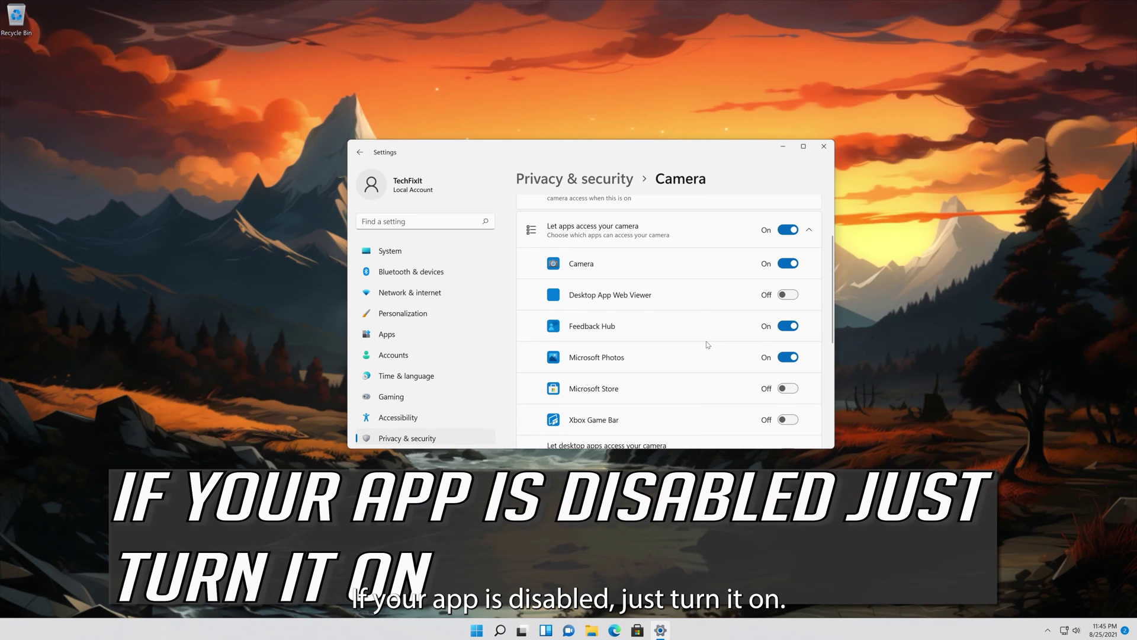
{"action": "scroll", "coordinate": [708, 344], "scroll_direction": "down", "scroll_amount": 3}
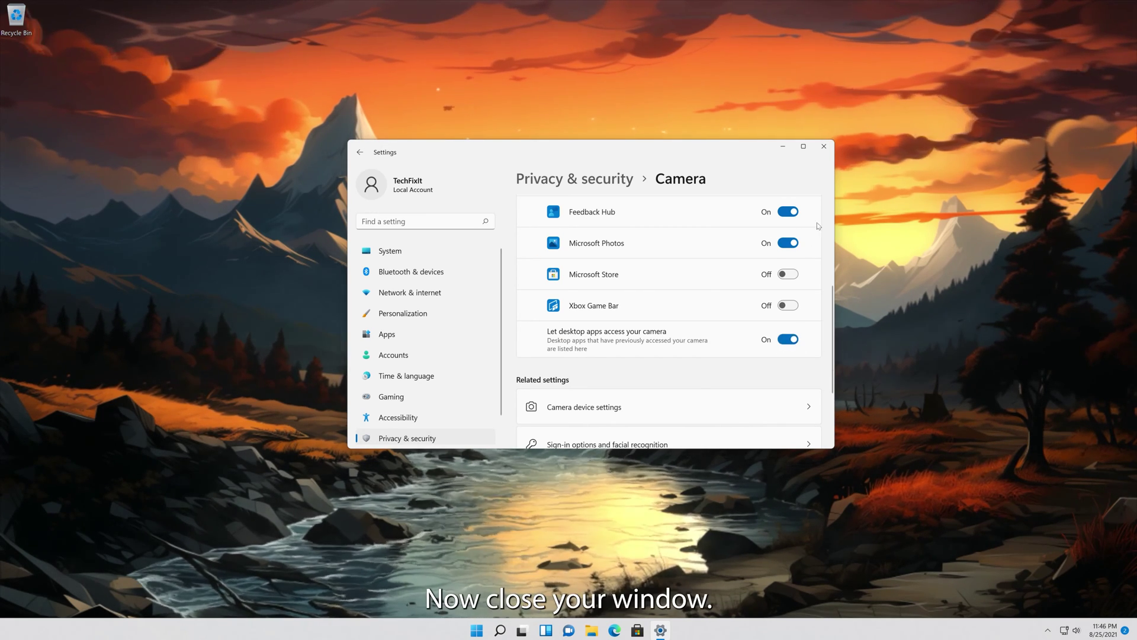
{"action": "left_click", "coordinate": [822, 149]}
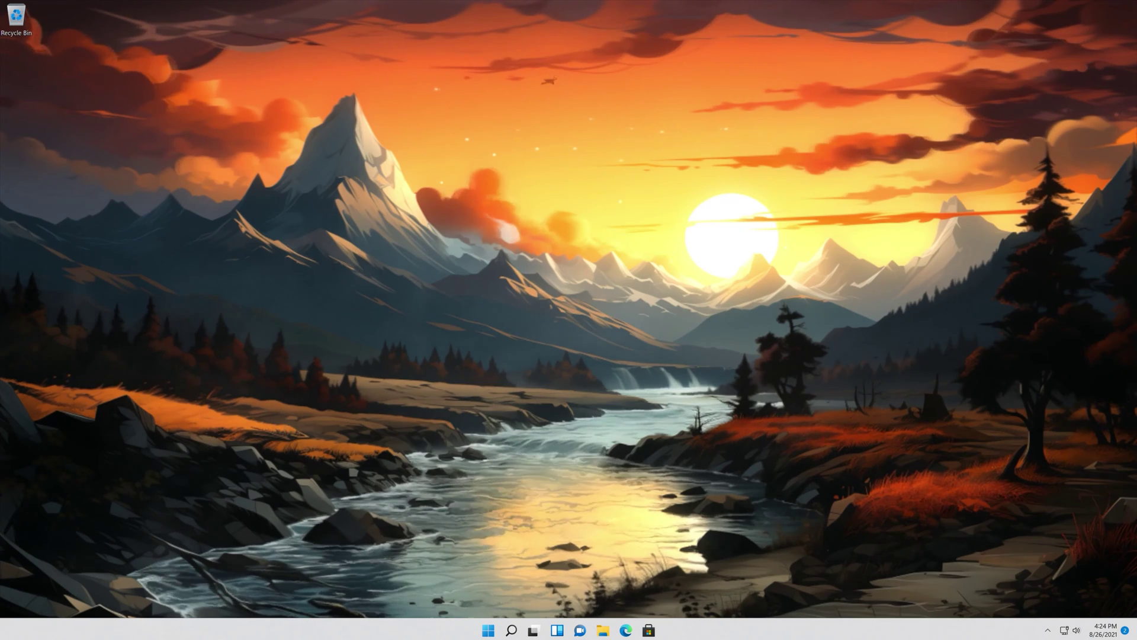
- Search for "device manager", open Device Manager, and move its window toward the middle of the desktop
{"action": "key", "text": "super"}
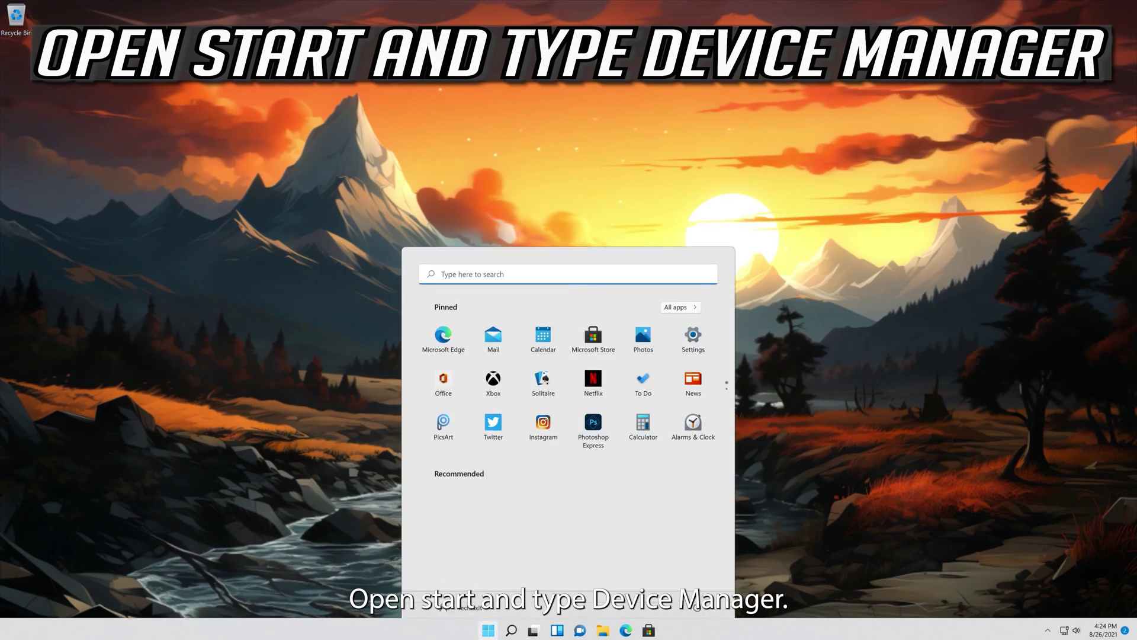
{"action": "type", "text": "dev"}
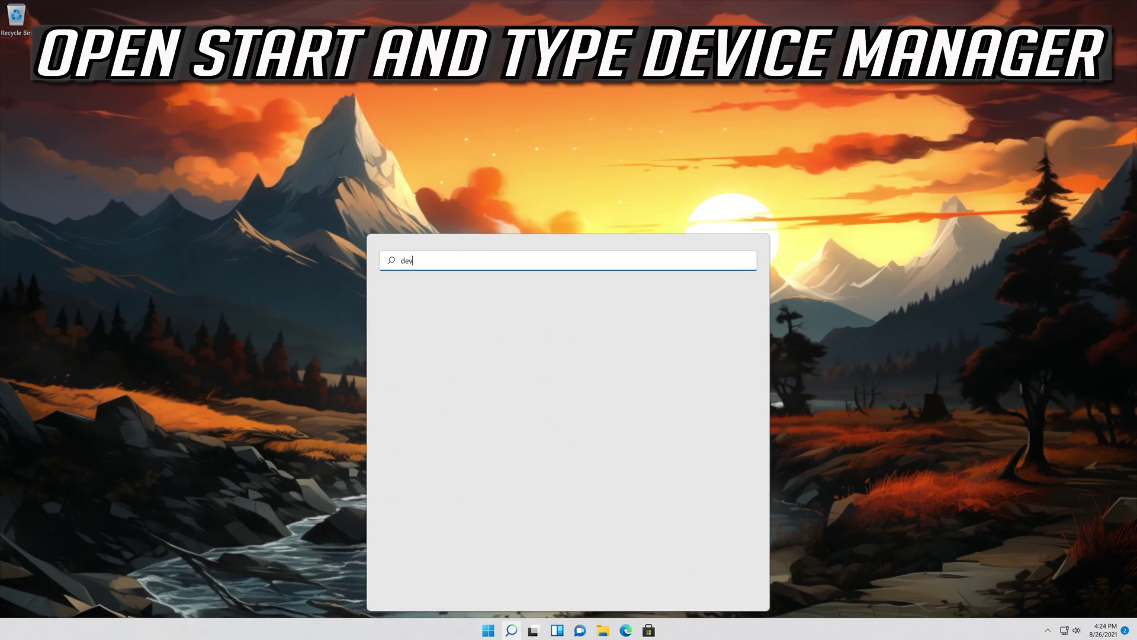
{"action": "type", "text": "ice manager"}
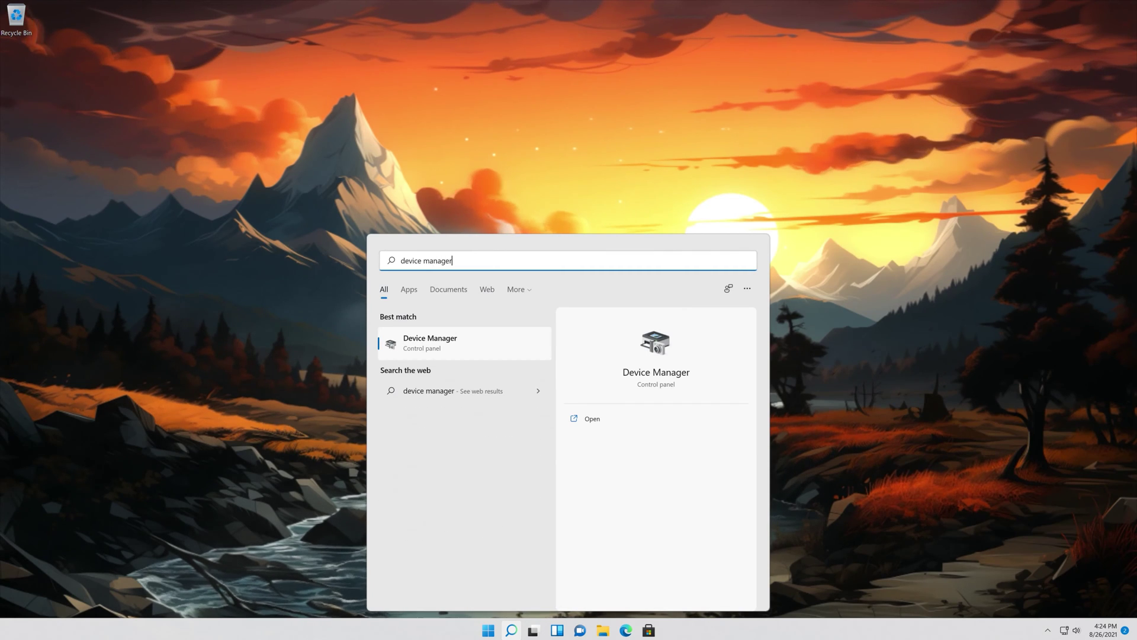
{"action": "left_click", "coordinate": [438, 348]}
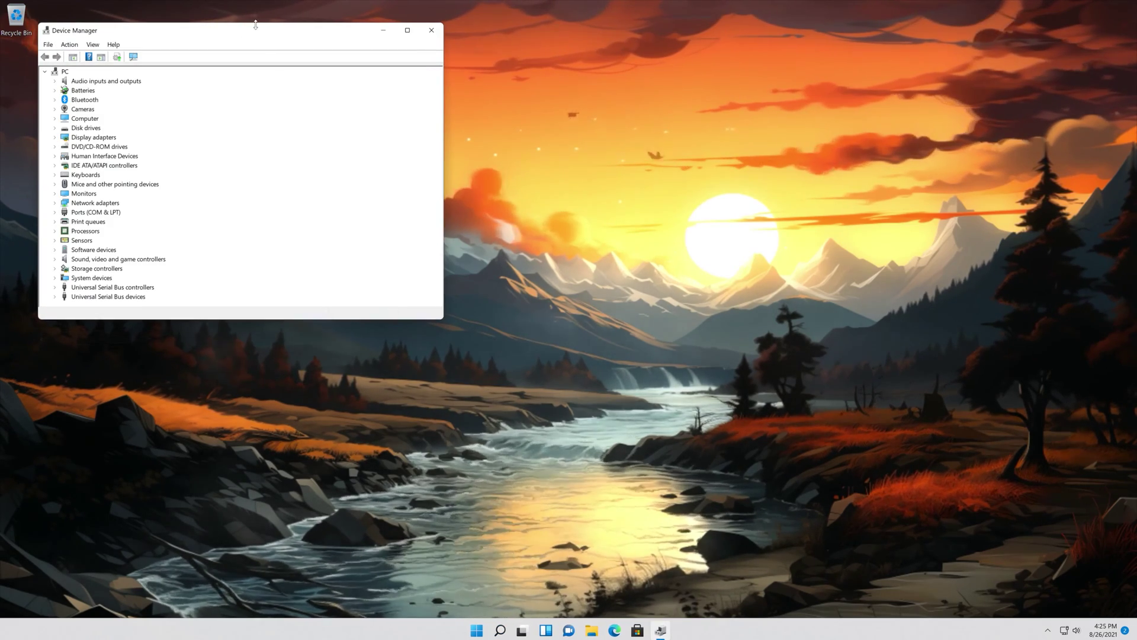
{"action": "left_click_drag", "start_coordinate": [261, 34], "coordinate": [633, 158]}
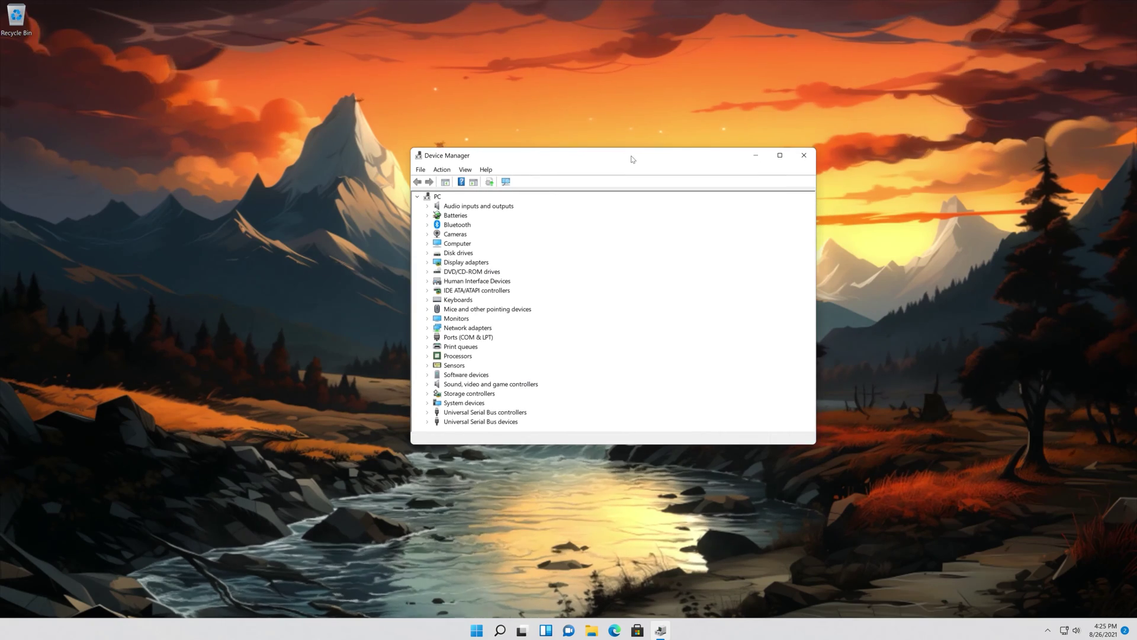
- Expand the Cameras category and show the driver properties of the first Integrated Webcam
{"action": "left_click", "coordinate": [427, 234]}
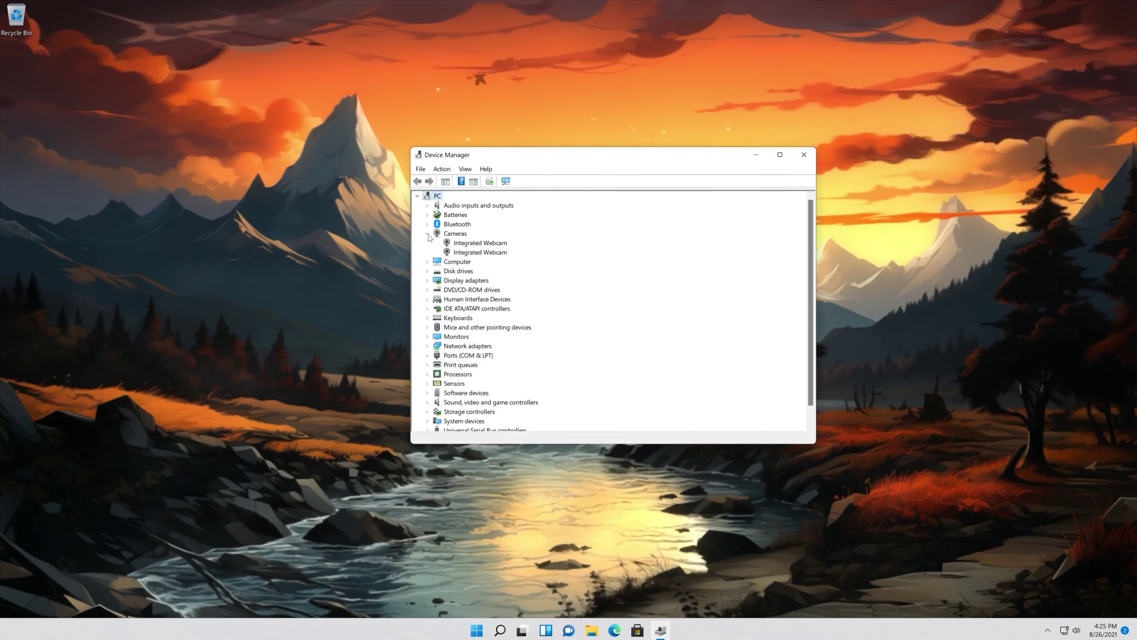
{"action": "left_click", "coordinate": [479, 244]}
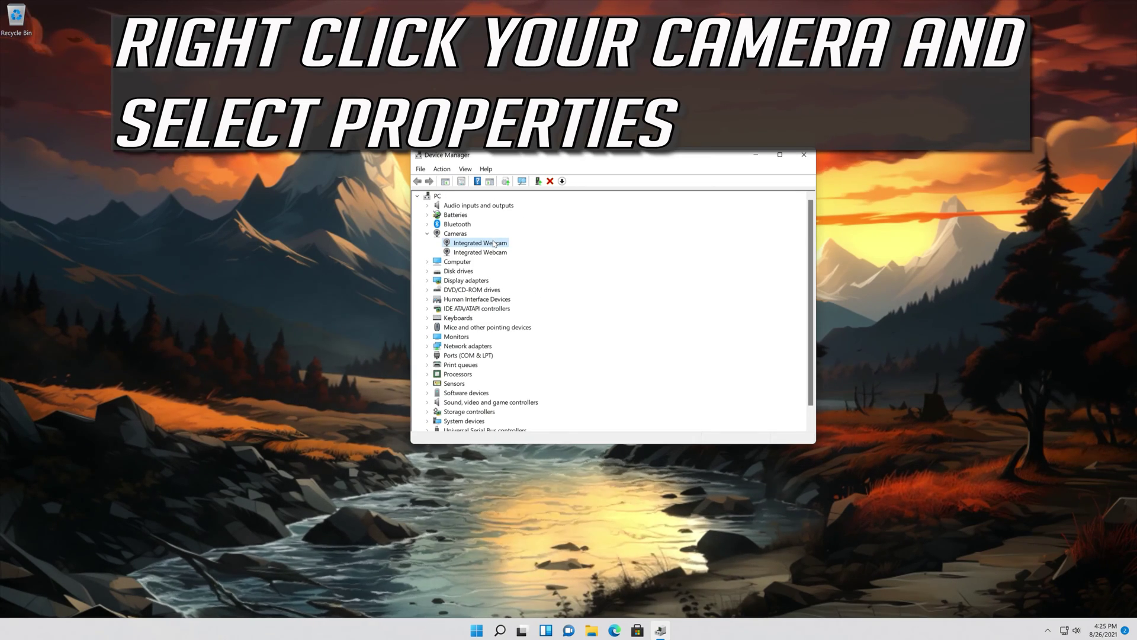
{"action": "right_click", "coordinate": [494, 243]}
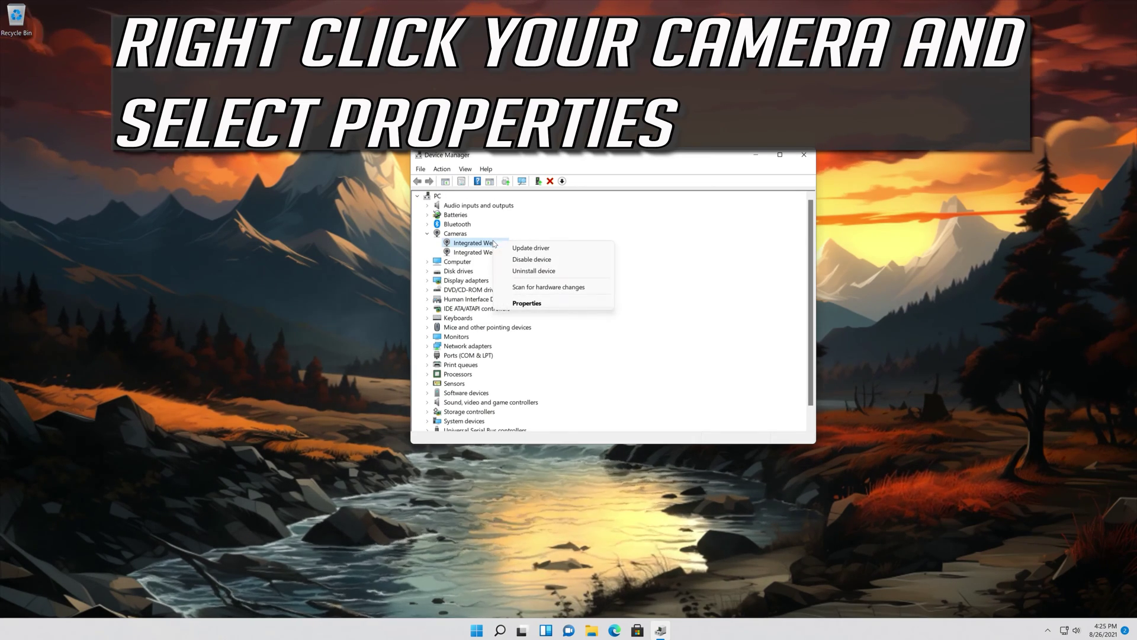
{"action": "left_click", "coordinate": [540, 303]}
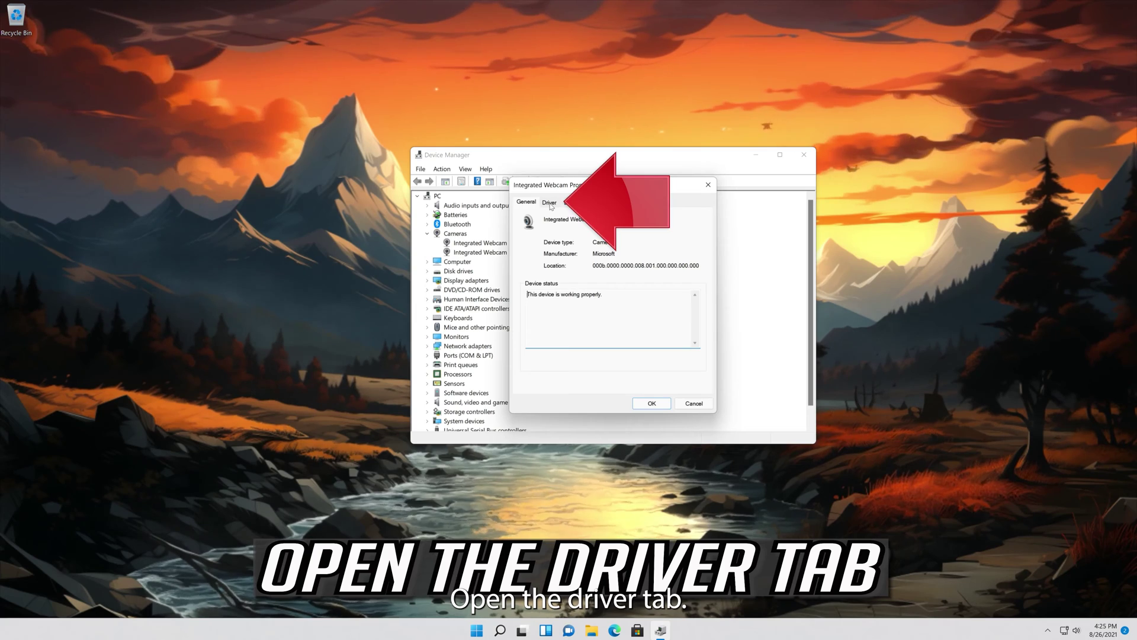
{"action": "left_click", "coordinate": [549, 203]}
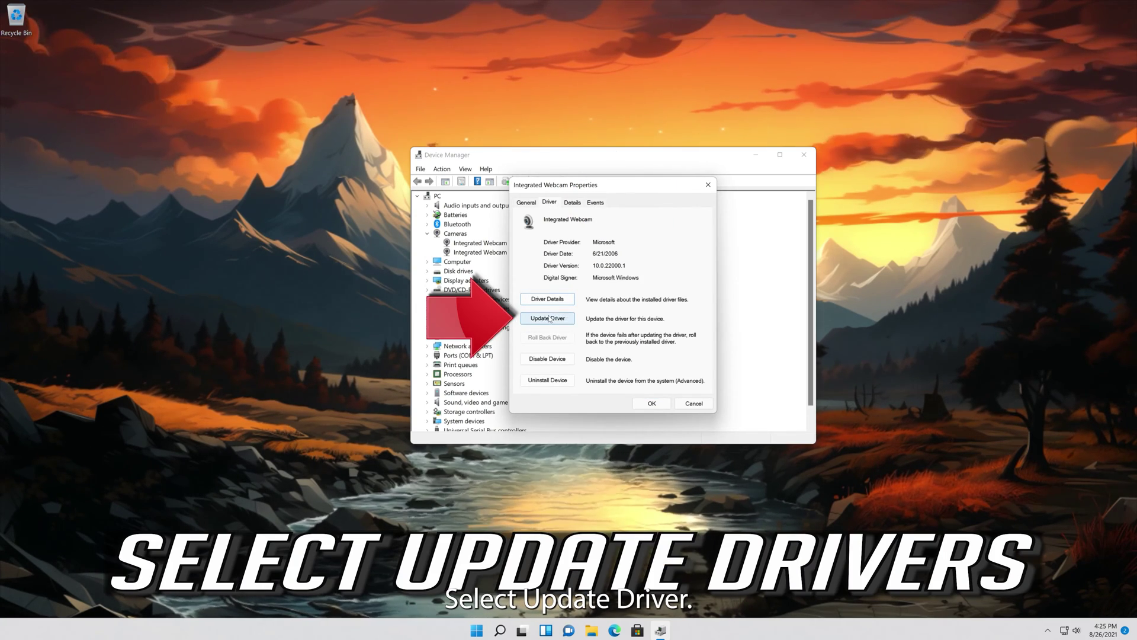
- Update the webcam driver manually by picking USB Video Device from the drivers available on the computer, then close the wizard and properties
{"action": "left_click", "coordinate": [545, 321]}
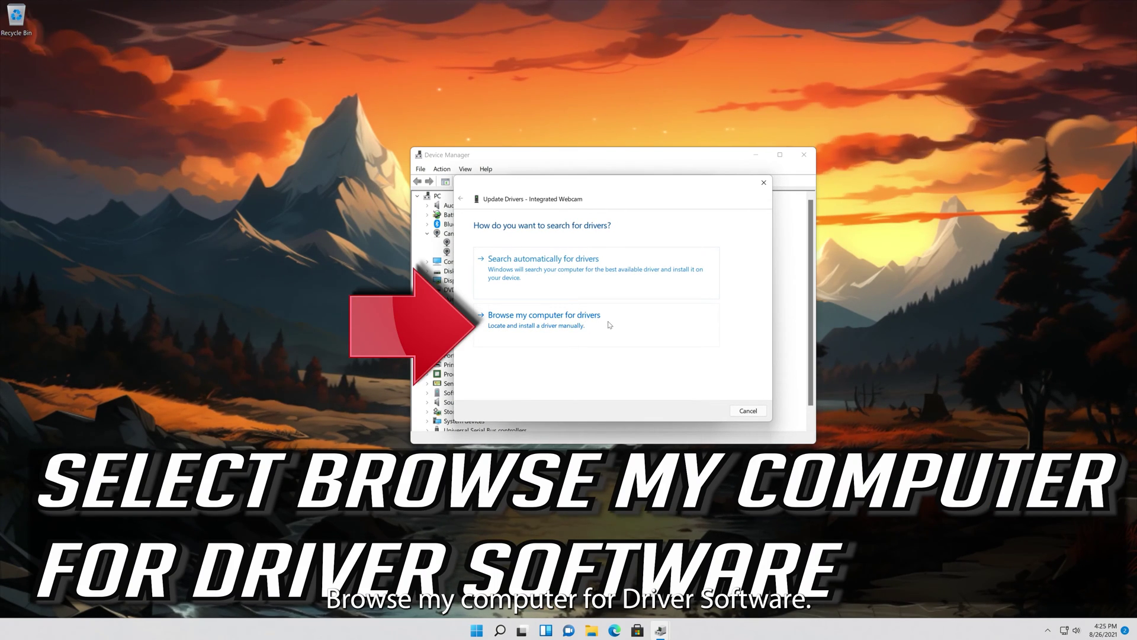
{"action": "left_click", "coordinate": [535, 323]}
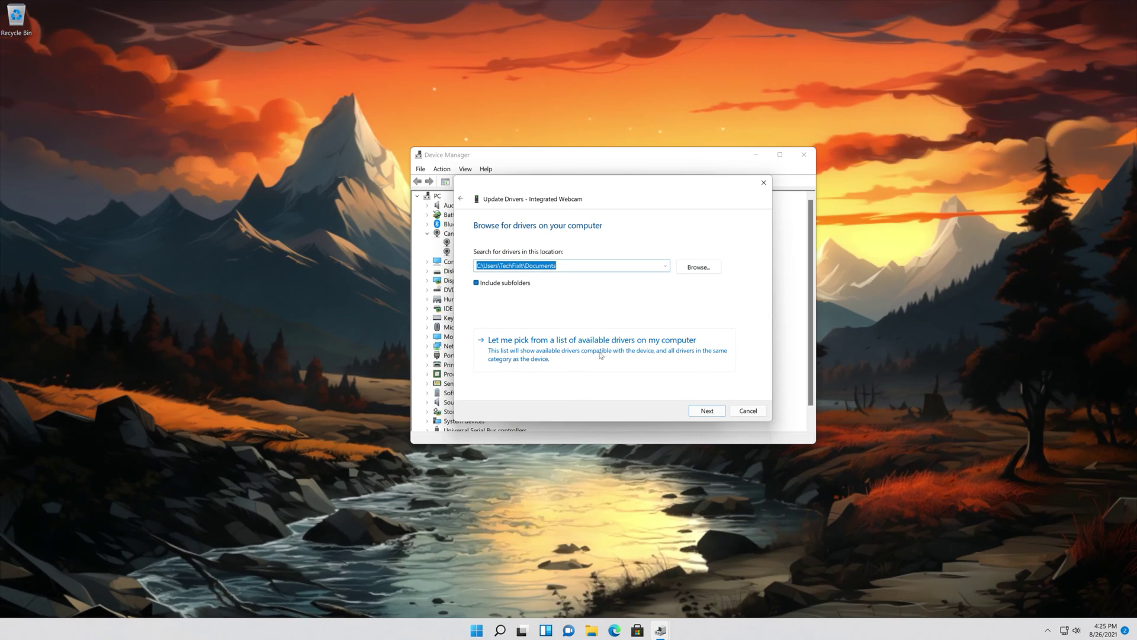
{"action": "left_click", "coordinate": [618, 353]}
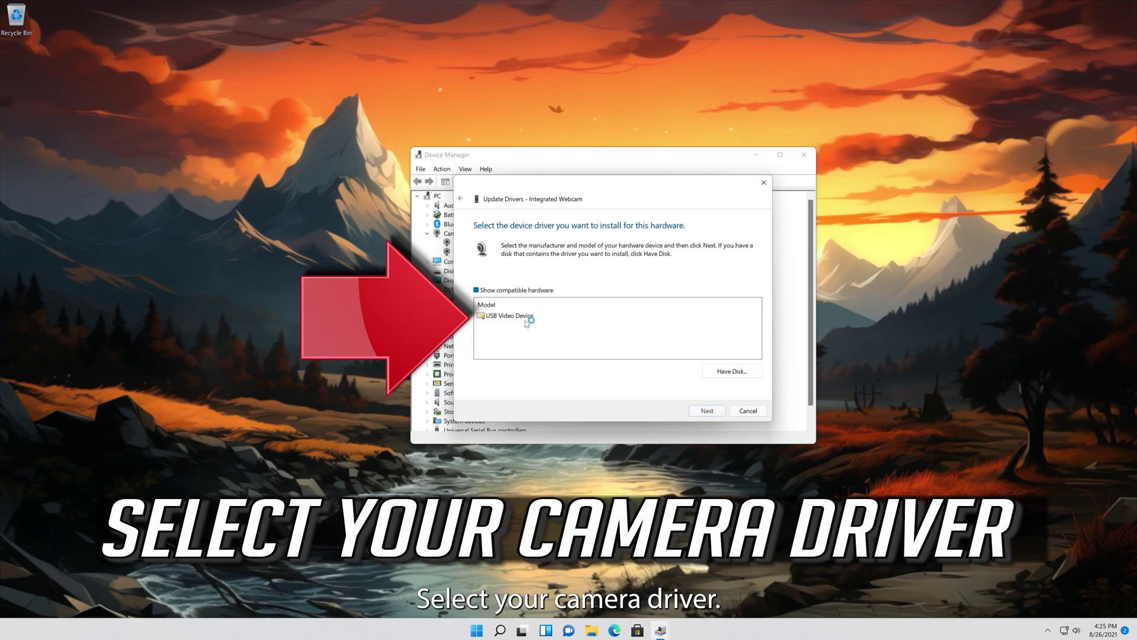
{"action": "left_click", "coordinate": [513, 317]}
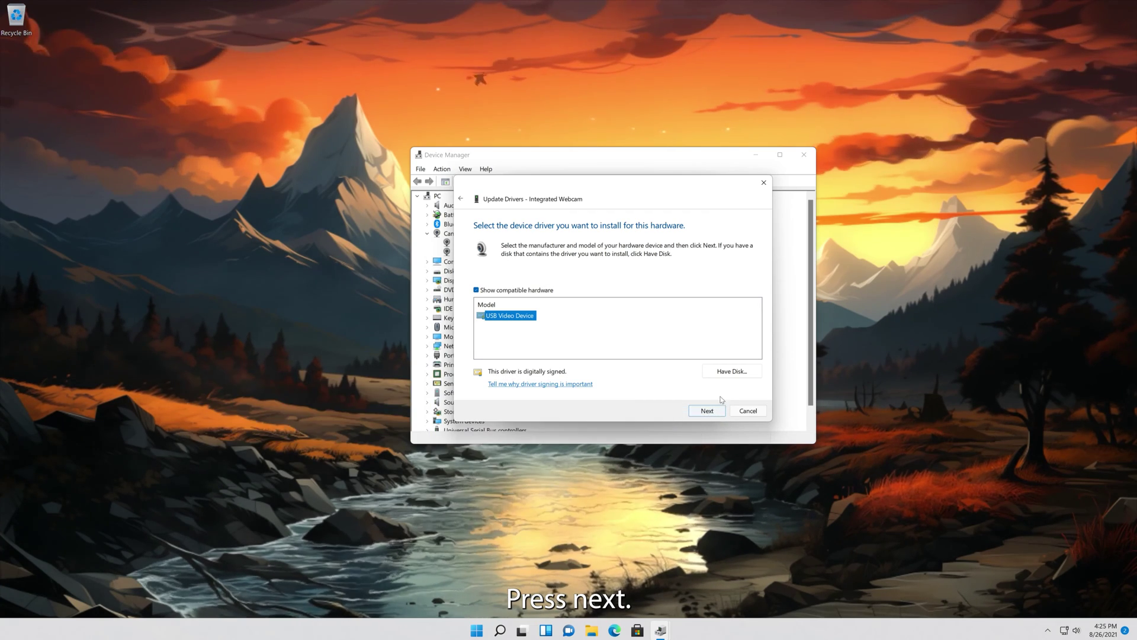
{"action": "left_click", "coordinate": [707, 409]}
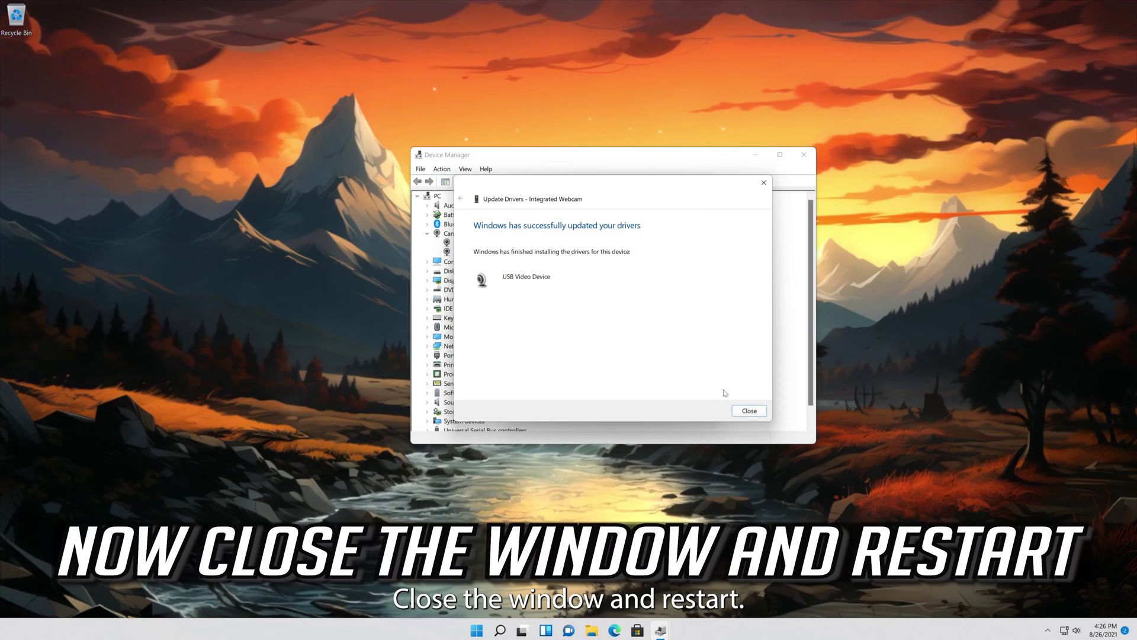
{"action": "left_click", "coordinate": [747, 410]}
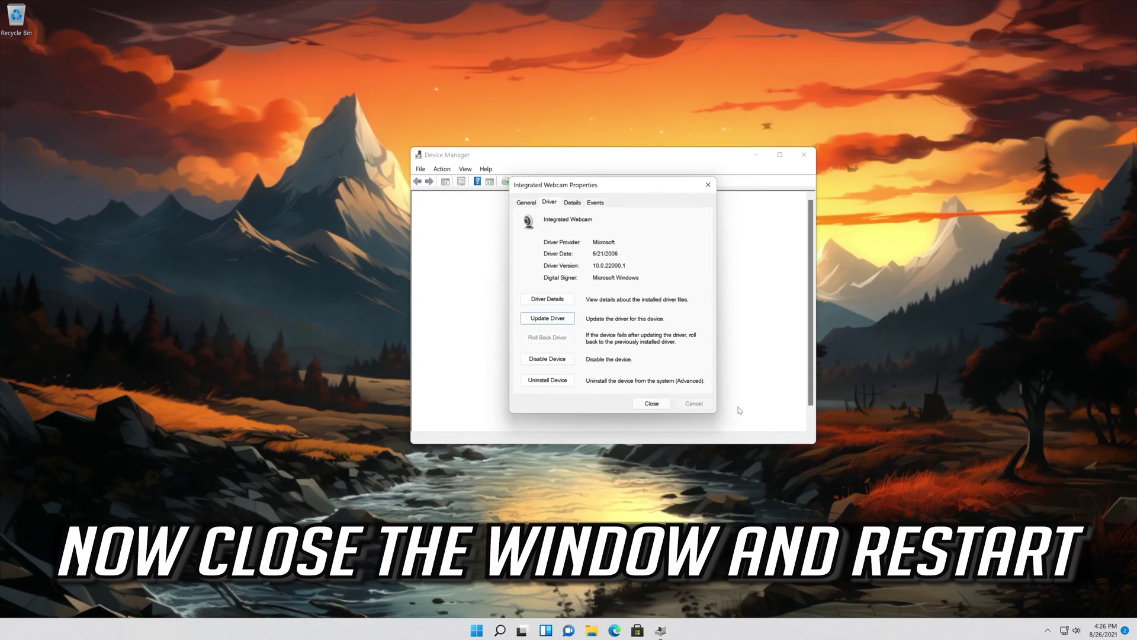
{"action": "left_click", "coordinate": [651, 403]}
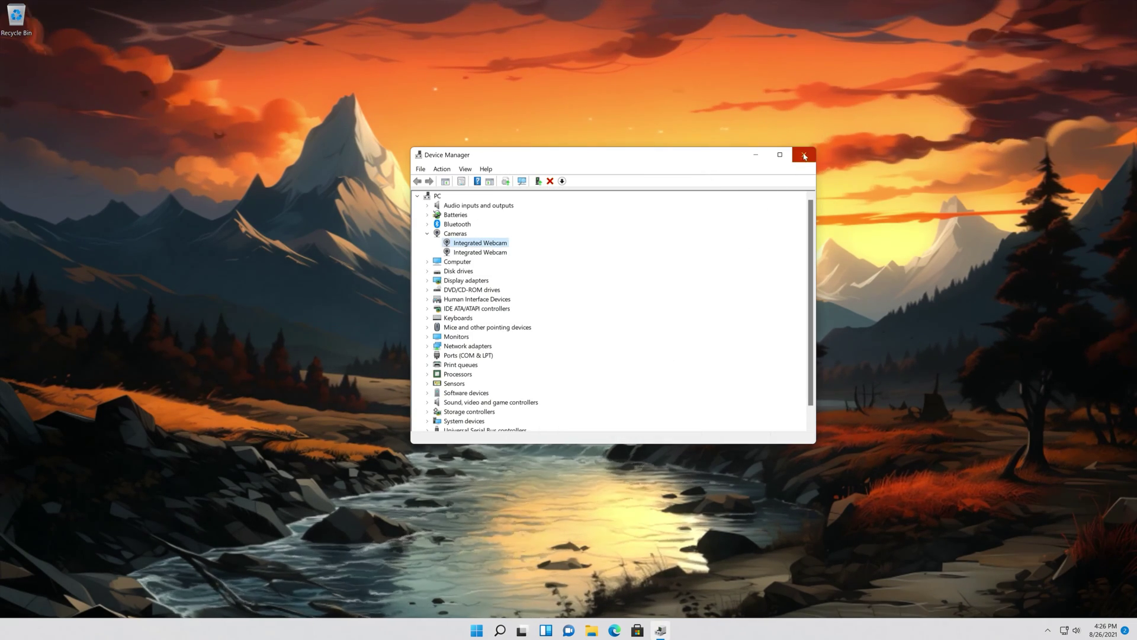
- Close Device Manager and restart the computer
{"action": "left_click", "coordinate": [804, 155]}
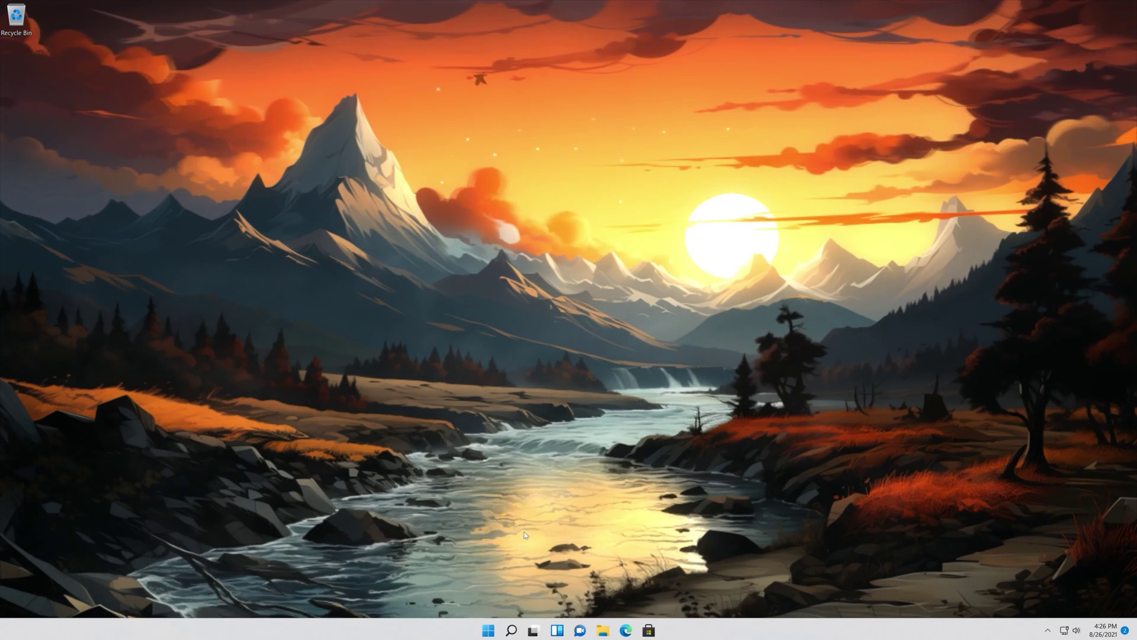
{"action": "left_click", "coordinate": [488, 629]}
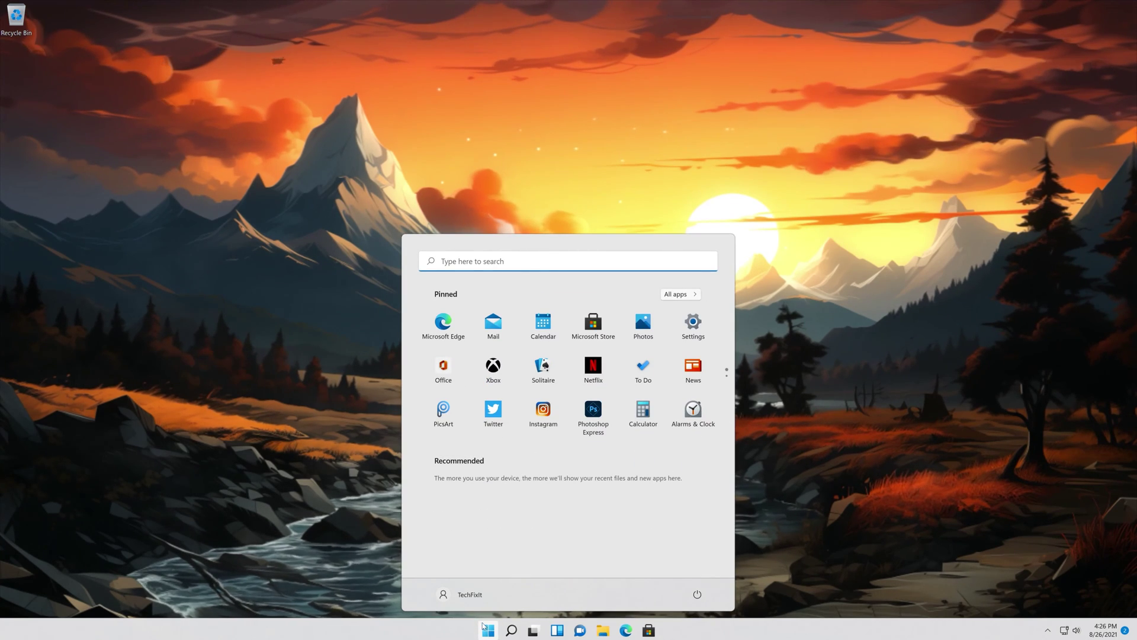
{"action": "left_click", "coordinate": [697, 594]}
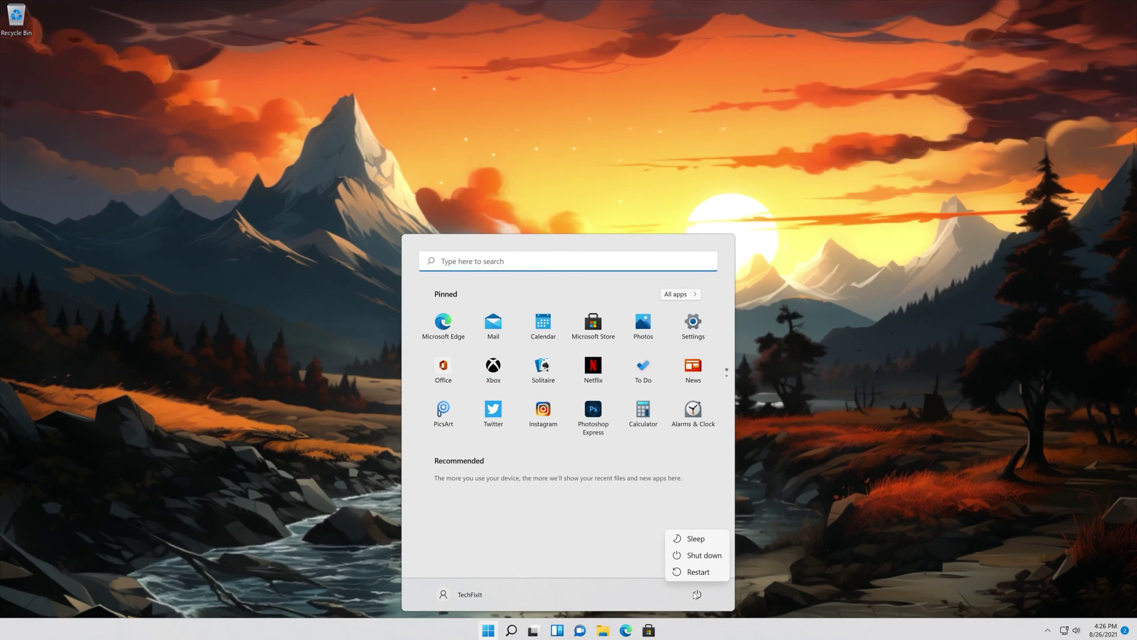
{"action": "left_click", "coordinate": [698, 573]}
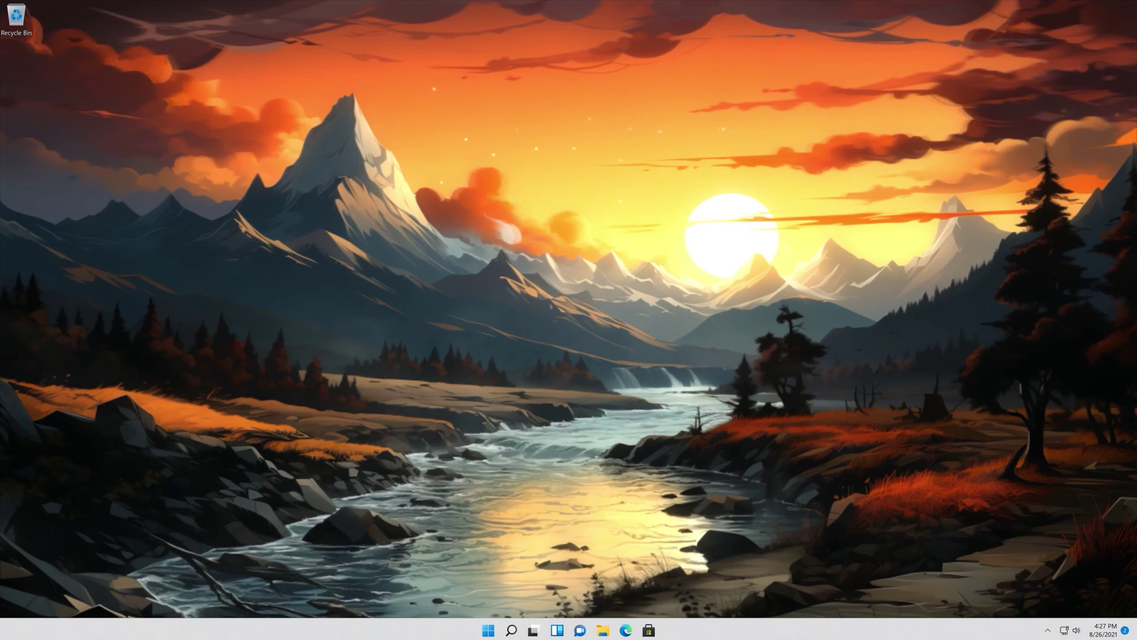
- Reopen Device Manager by searching for "device manager" and move its window closer to the center of the desktop
{"action": "key", "text": "super"}
{"action": "type", "text": "dev"}
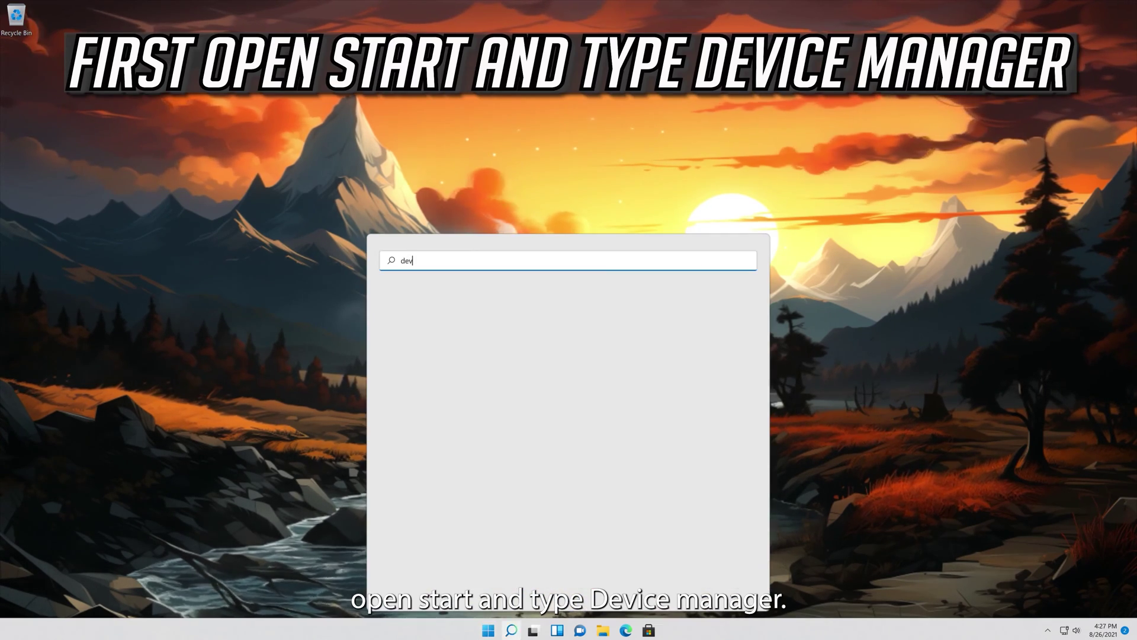
{"action": "type", "text": "ice manager"}
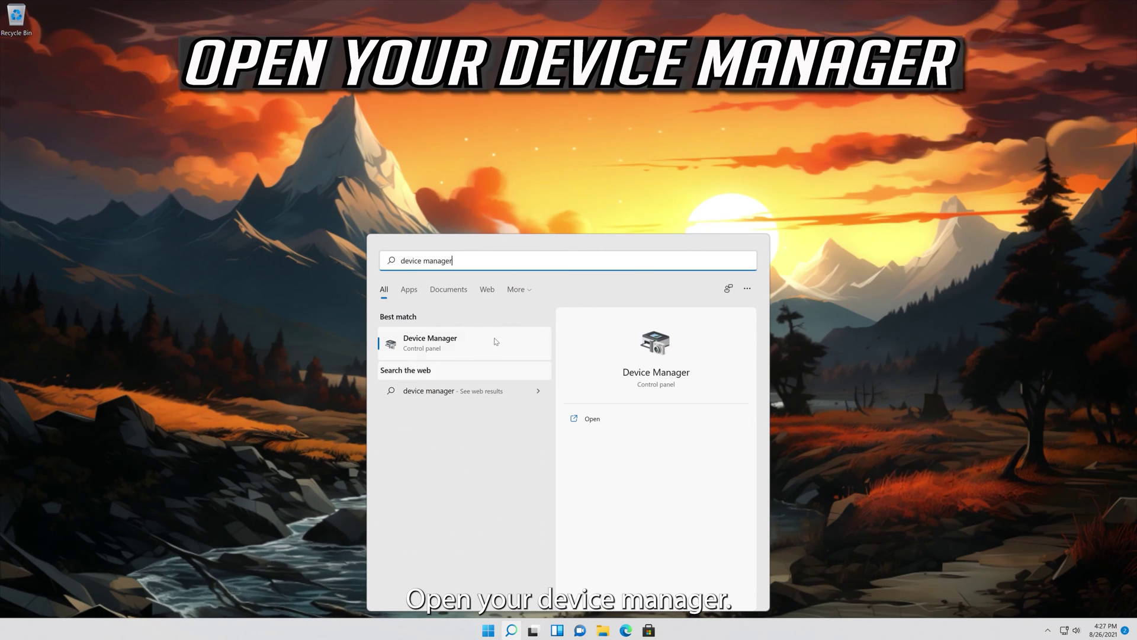
{"action": "left_click", "coordinate": [461, 350]}
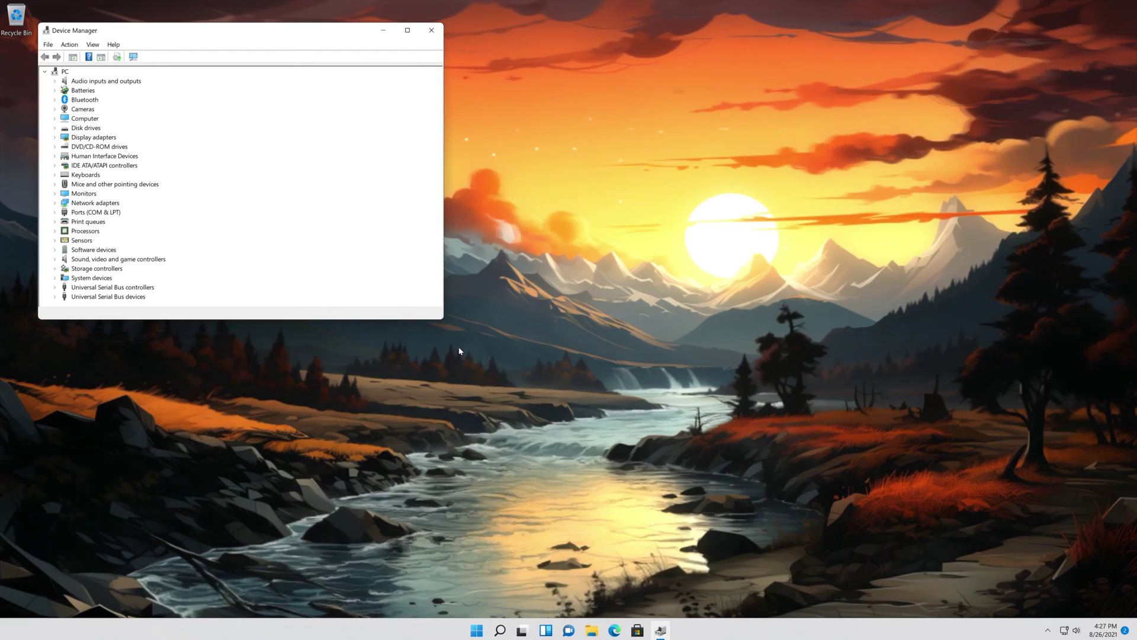
{"action": "left_click_drag", "start_coordinate": [227, 37], "coordinate": [545, 148]}
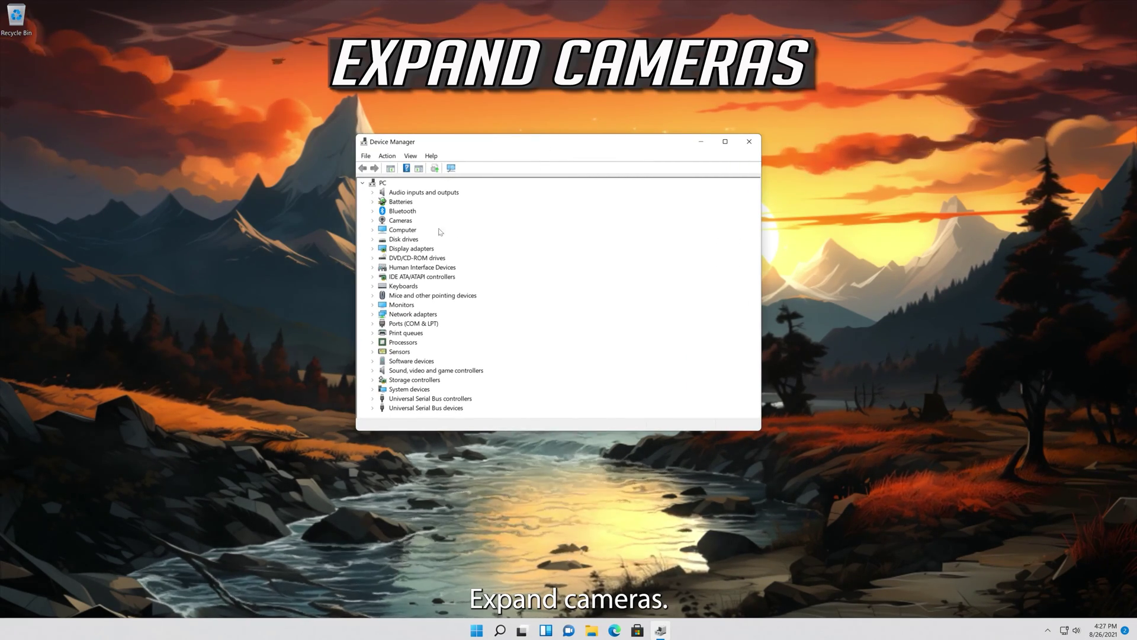
- Expand the Cameras category and open the properties of the first Integrated Webcam
{"action": "left_click", "coordinate": [373, 220]}
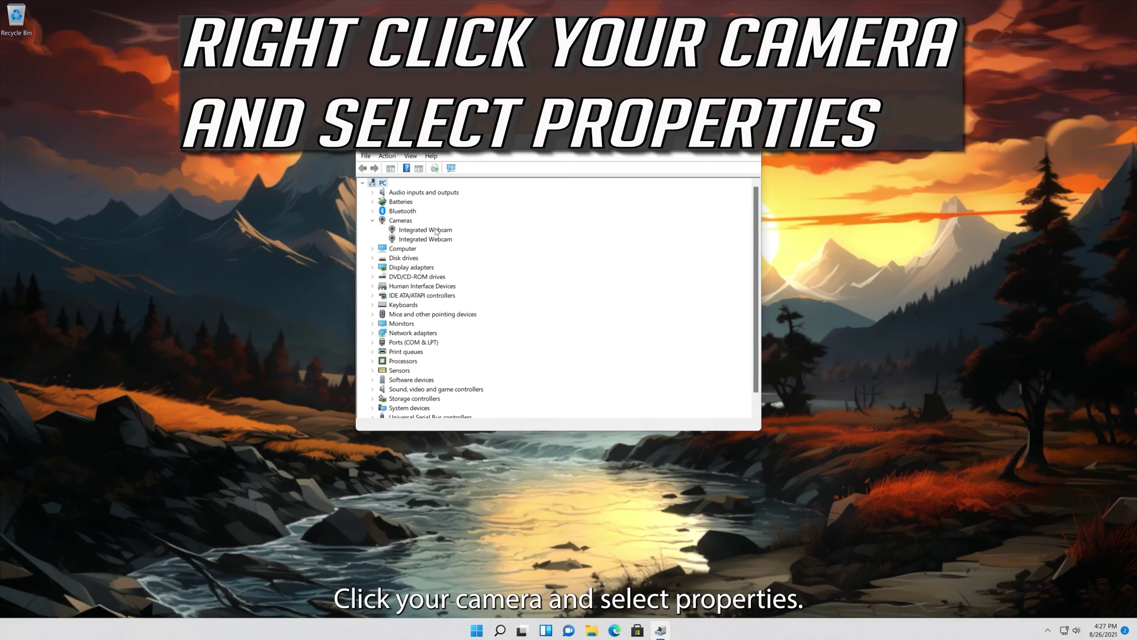
{"action": "right_click", "coordinate": [436, 232]}
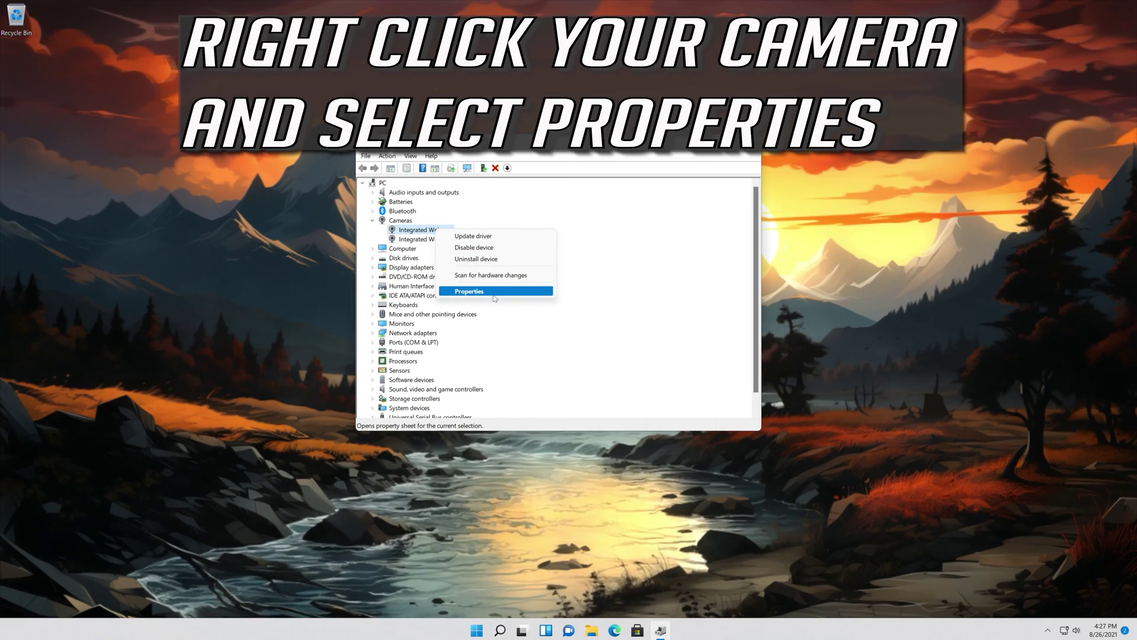
{"action": "left_click", "coordinate": [478, 293]}
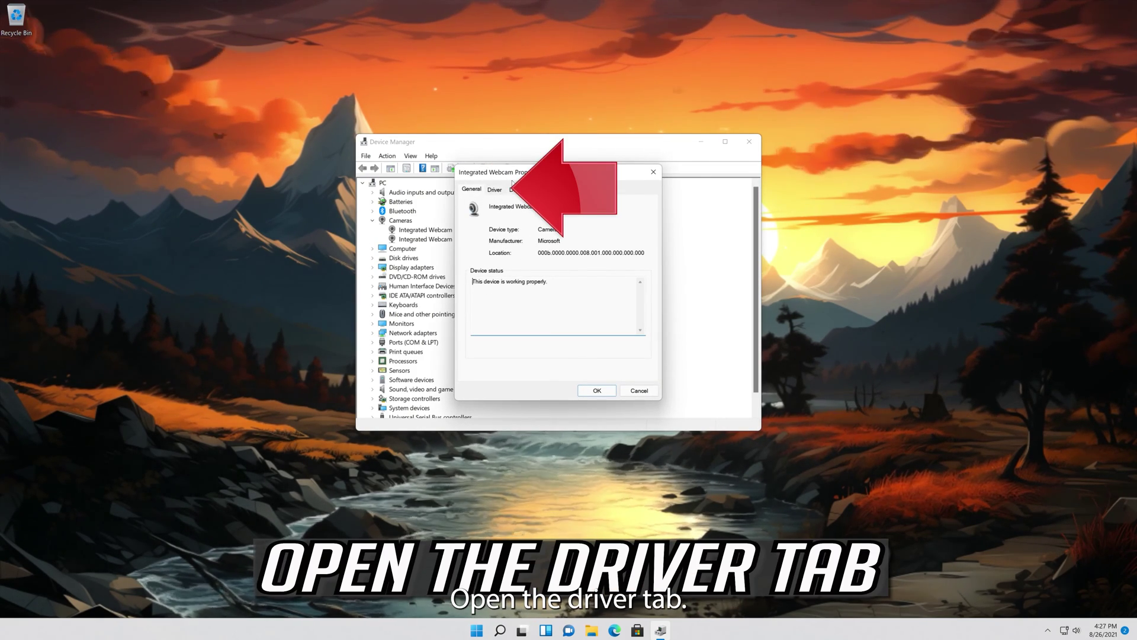
- Uninstall the first Integrated Webcam device through its driver properties and confirm the removal
{"action": "left_click", "coordinate": [496, 190]}
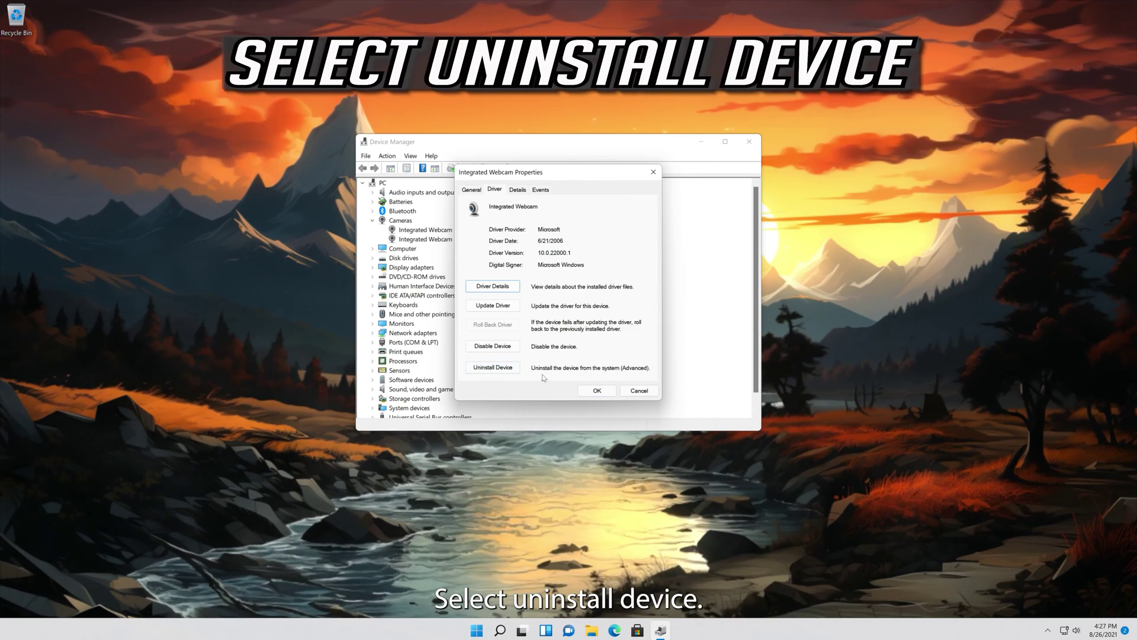
{"action": "left_click", "coordinate": [495, 371]}
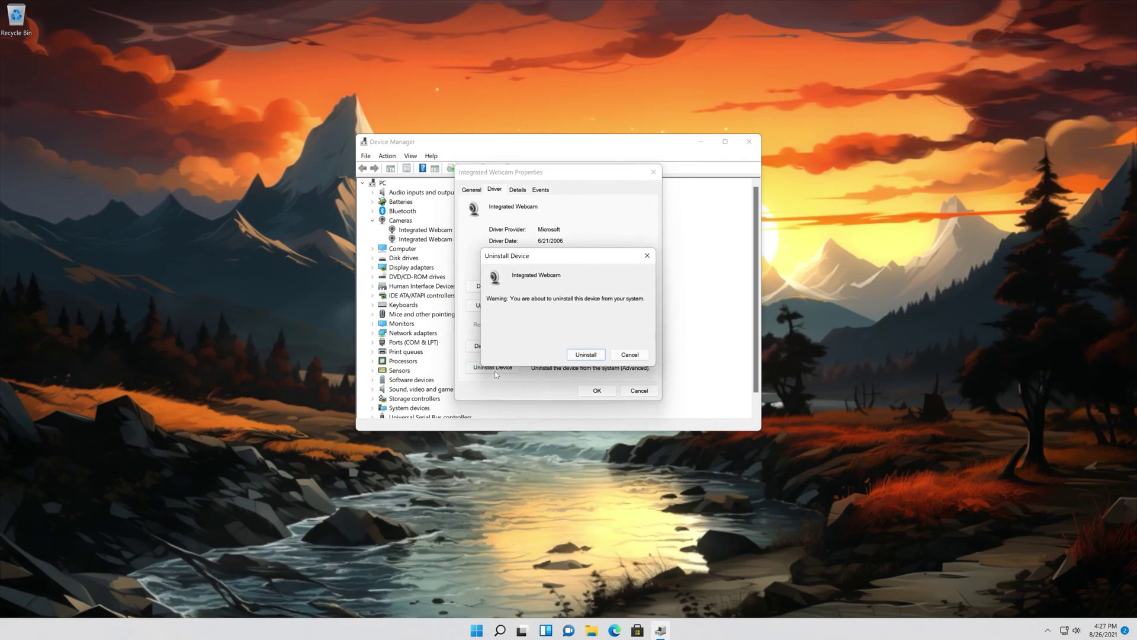
{"action": "left_click", "coordinate": [589, 357]}
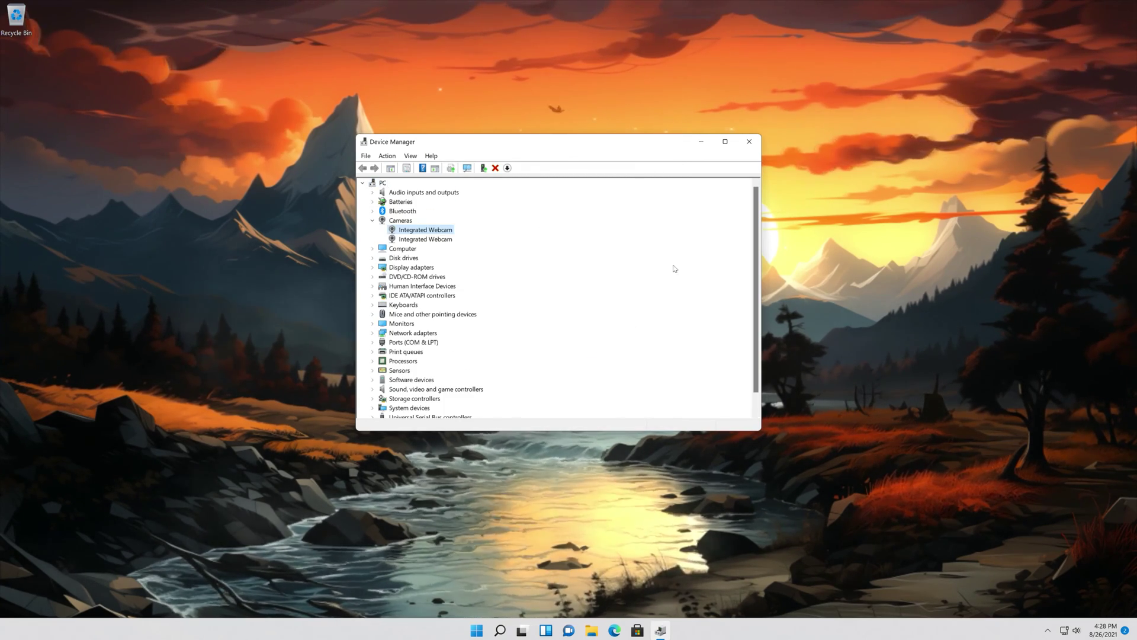
- Close Device Manager and restart the computer
{"action": "left_click", "coordinate": [750, 142]}
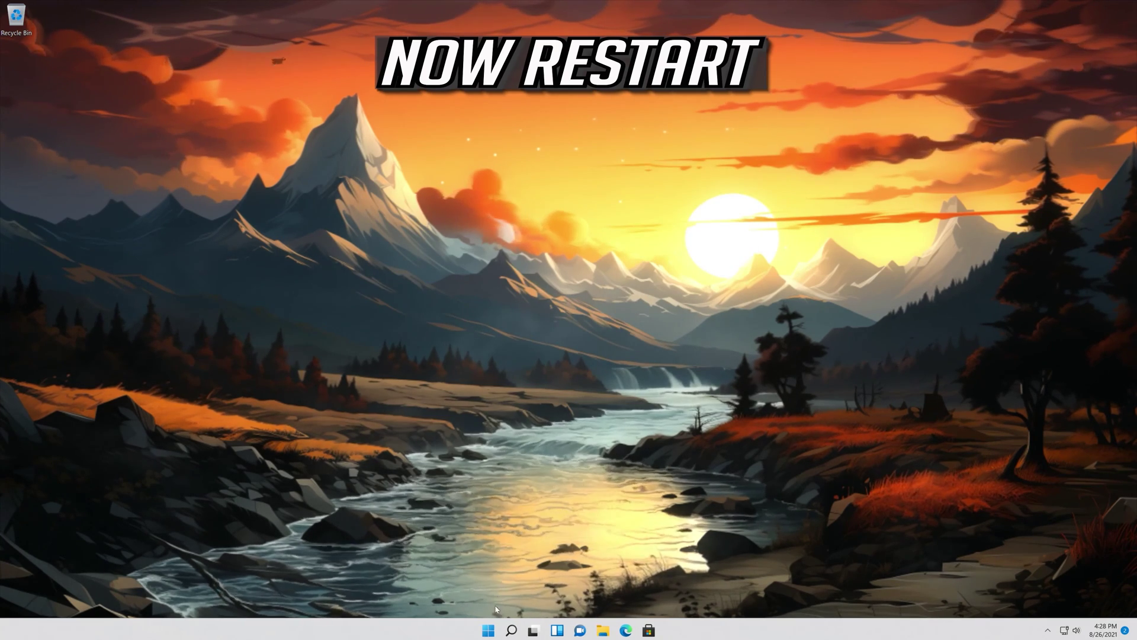
{"action": "left_click", "coordinate": [489, 630]}
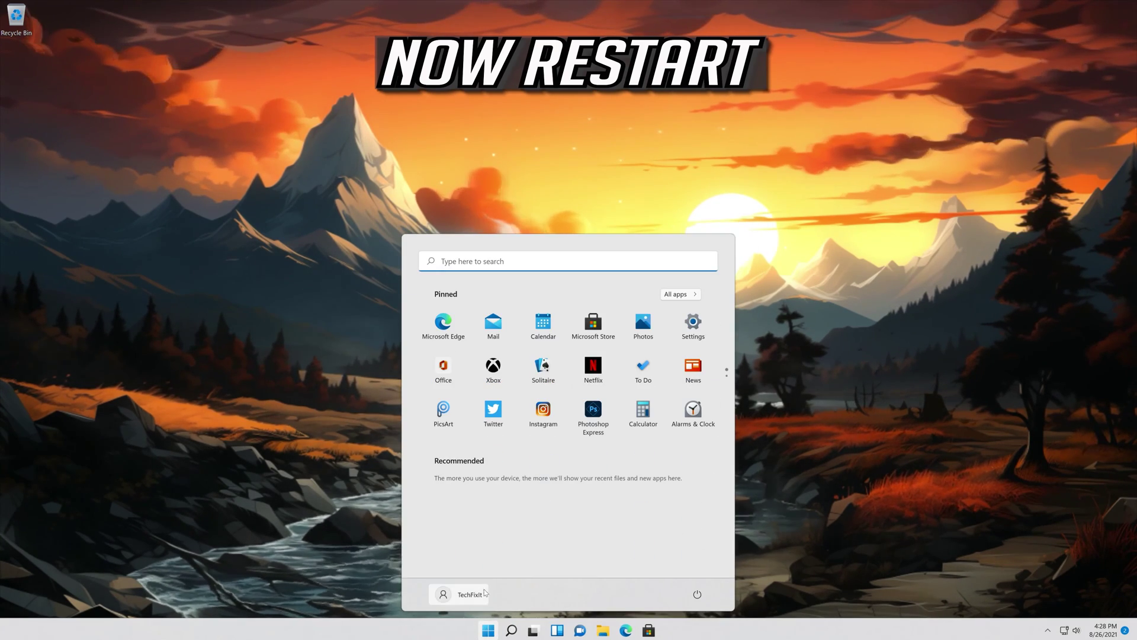
{"action": "left_click", "coordinate": [697, 595]}
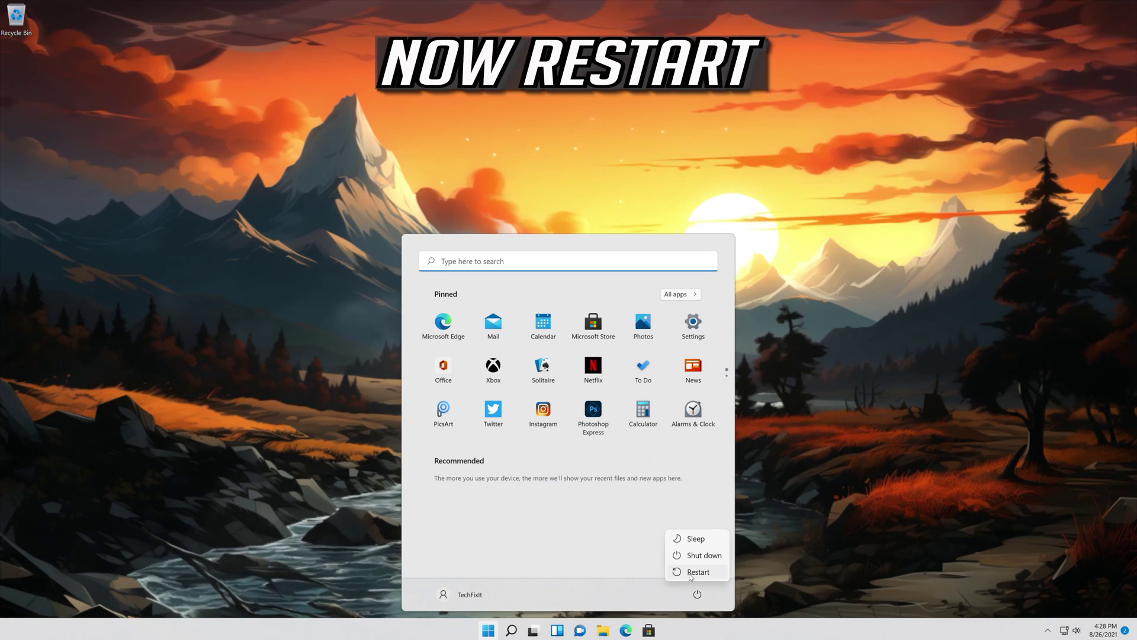
{"action": "left_click", "coordinate": [689, 572]}
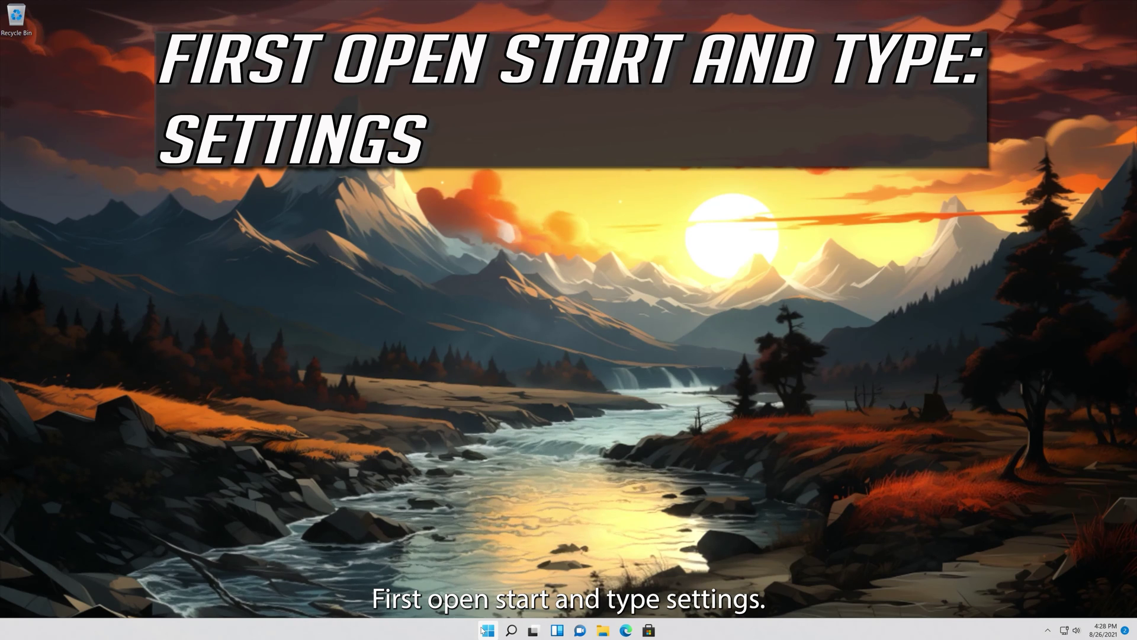
- Open the Settings app by searching for "settings" and go to the System page
{"action": "left_click", "coordinate": [486, 631]}
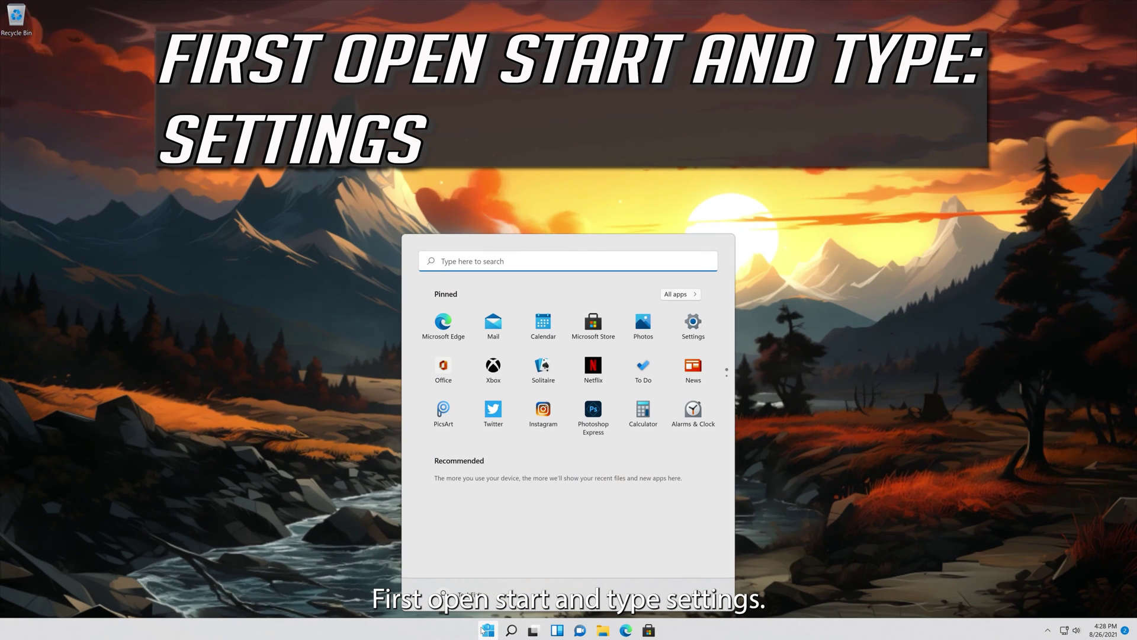
{"action": "type", "text": "settings"}
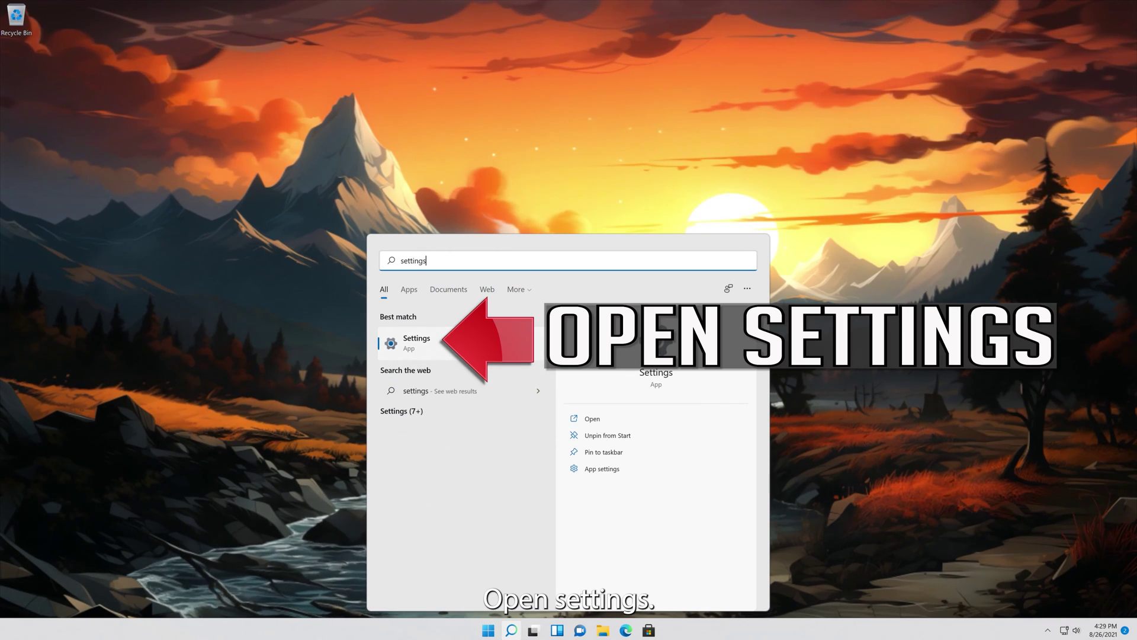
{"action": "left_click", "coordinate": [493, 339]}
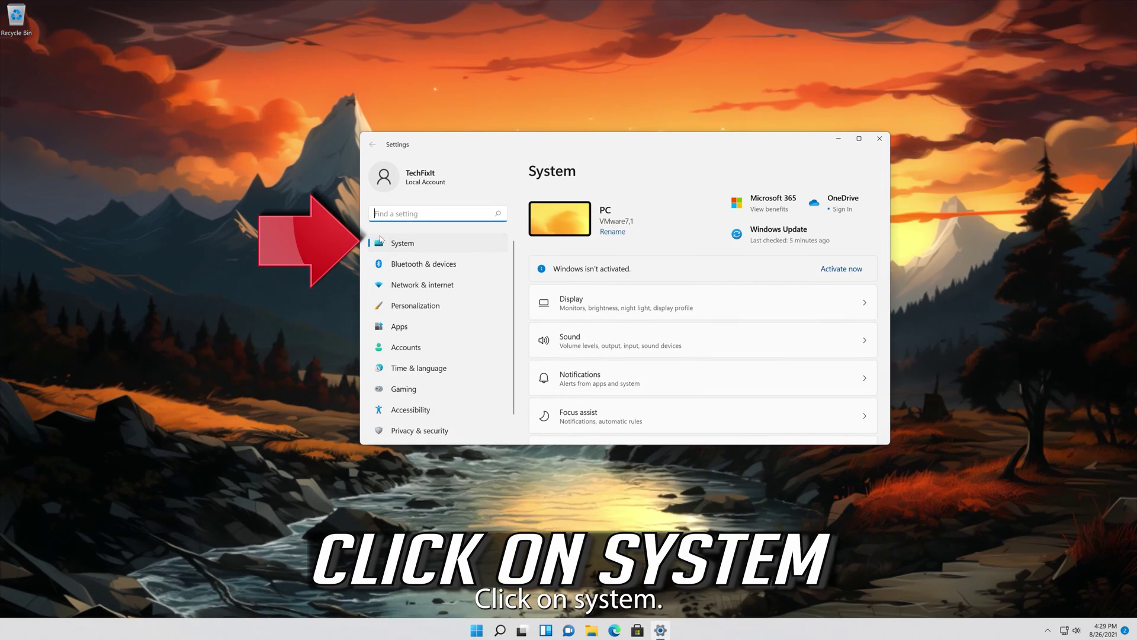
{"action": "left_click", "coordinate": [412, 247]}
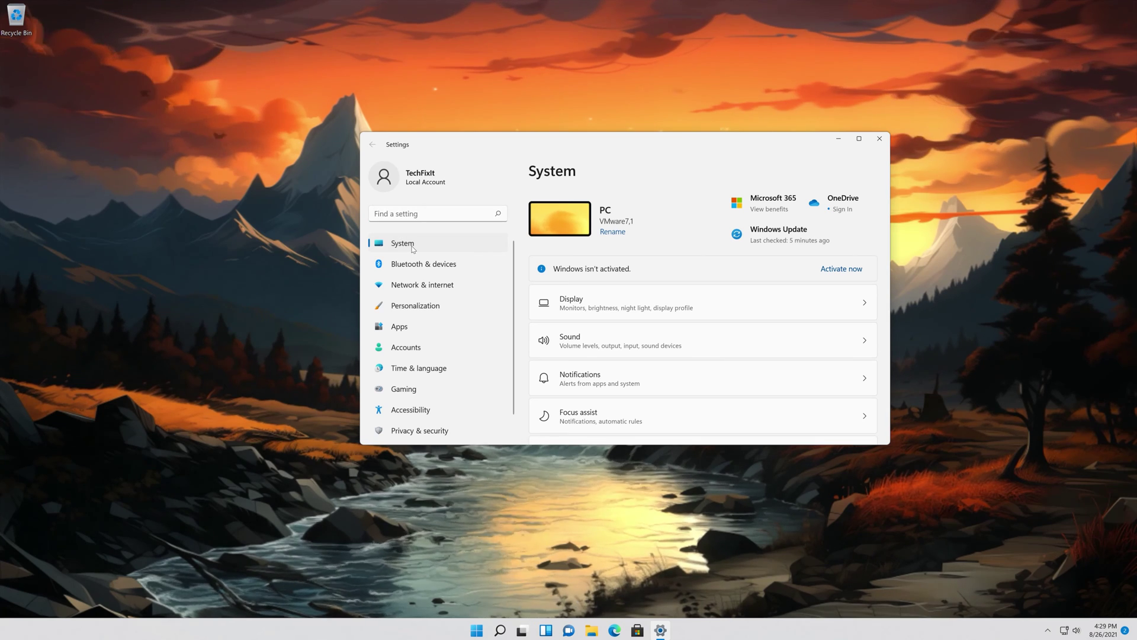
- Open Other troubleshooters from the System Troubleshoot page and run the Camera troubleshooter
{"action": "scroll", "coordinate": [610, 384], "scroll_direction": "down", "scroll_amount": 2}
{"action": "scroll", "coordinate": [609, 383], "scroll_direction": "down", "scroll_amount": 3}
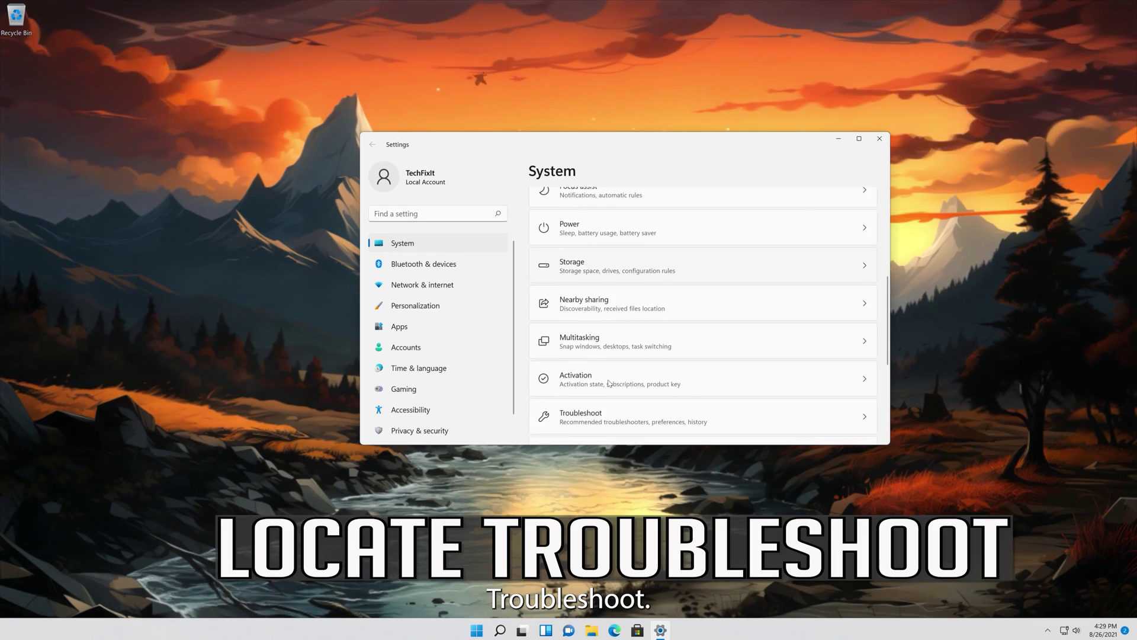
{"action": "scroll", "coordinate": [610, 383], "scroll_direction": "down", "scroll_amount": 2}
{"action": "scroll", "coordinate": [610, 383], "scroll_direction": "down", "scroll_amount": 1}
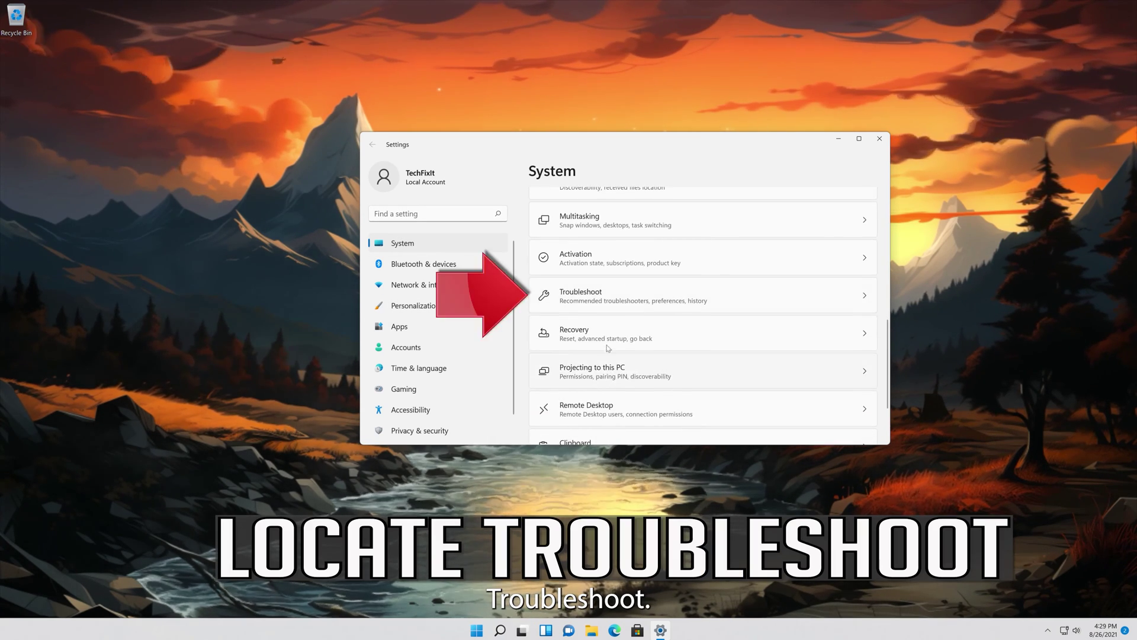
{"action": "left_click", "coordinate": [627, 300]}
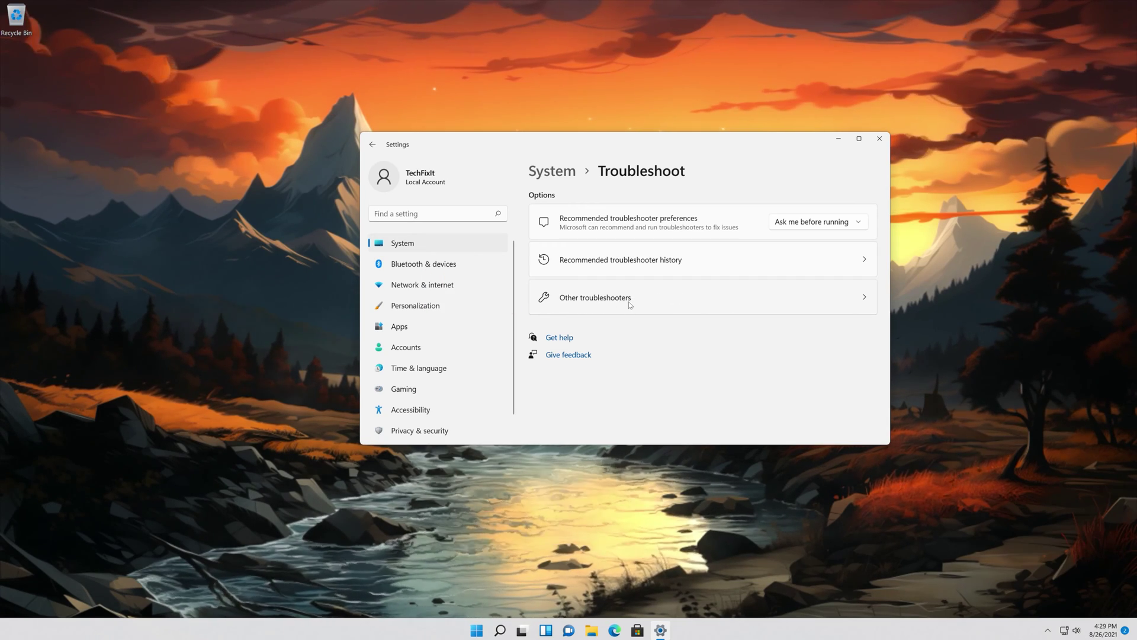
{"action": "left_click", "coordinate": [628, 303]}
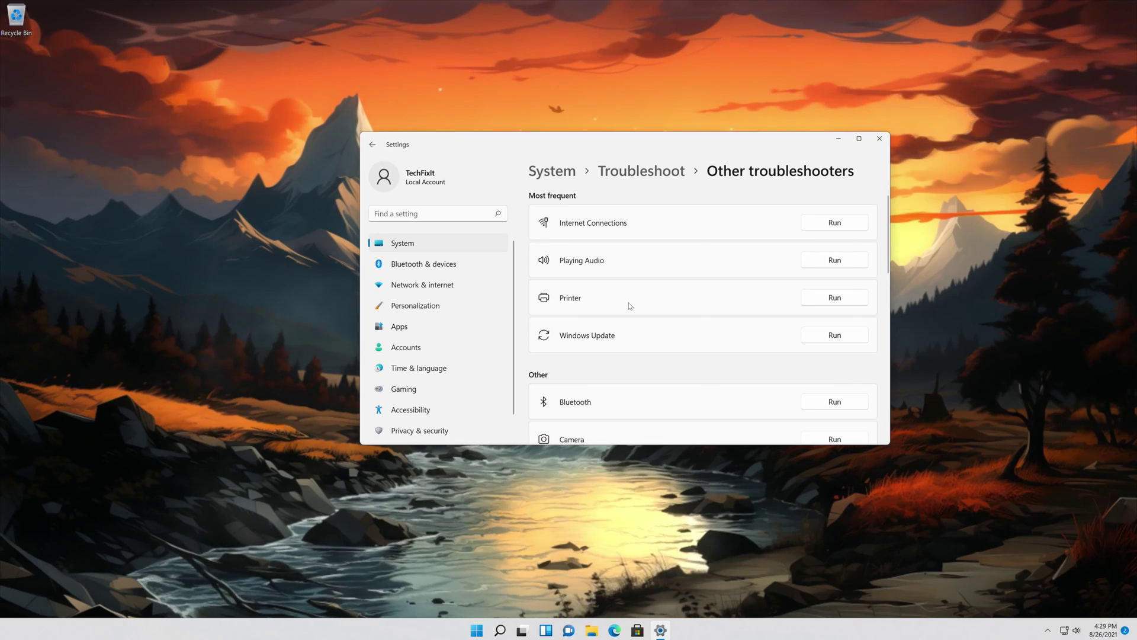
{"action": "scroll", "coordinate": [630, 306], "scroll_direction": "down", "scroll_amount": 3}
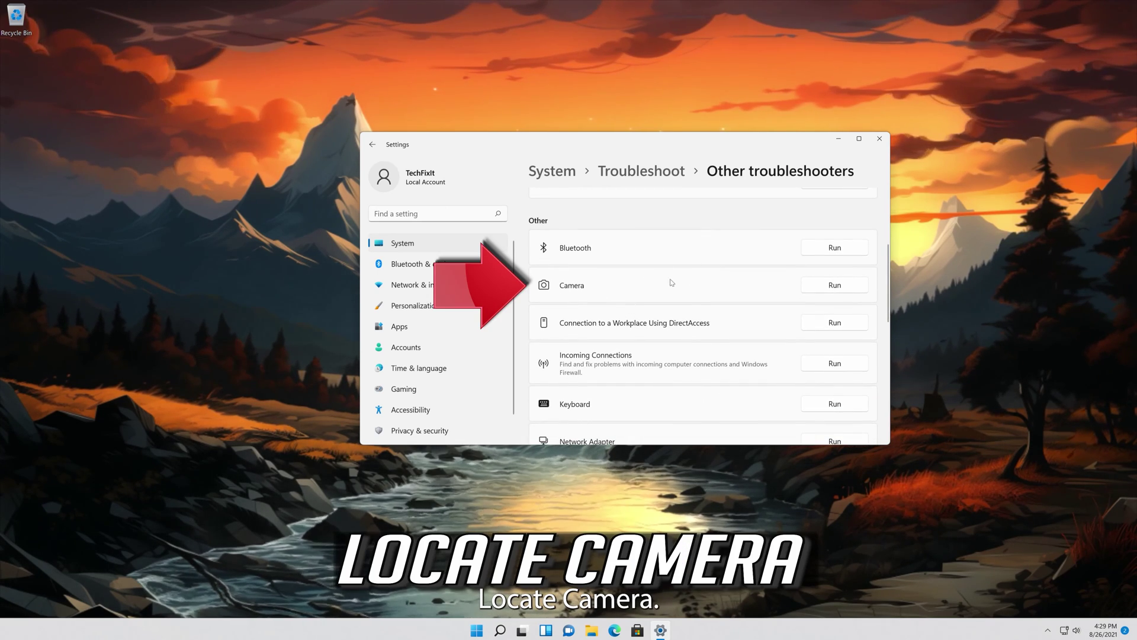
{"action": "left_click", "coordinate": [831, 291]}
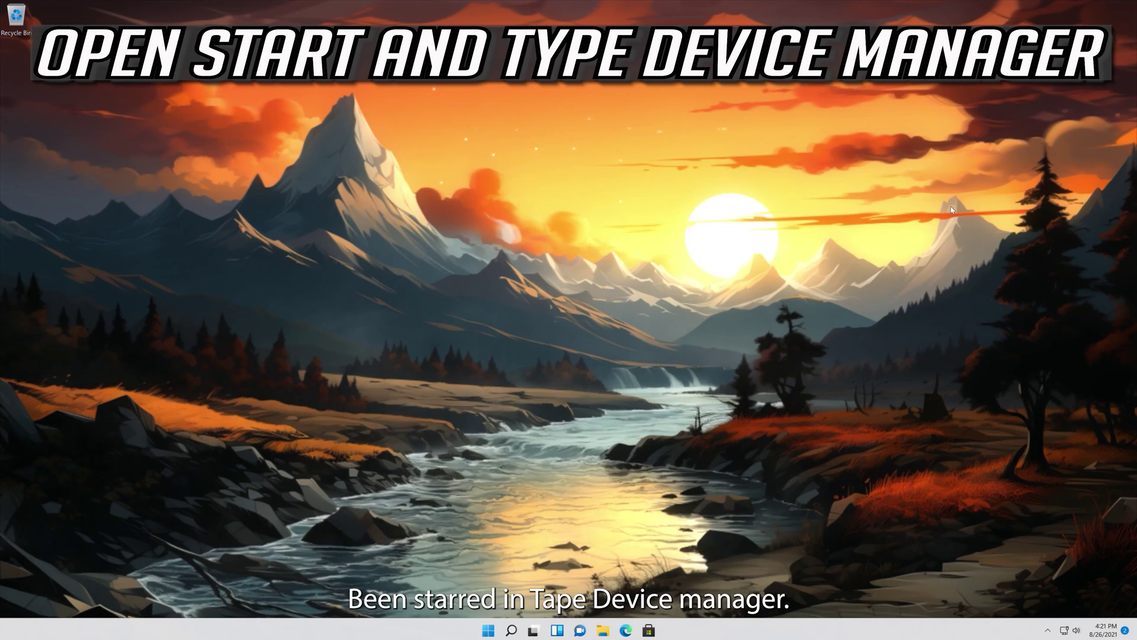
- Open Device Manager by searching for "device manager" and move its window toward the center of the desktop
{"action": "key", "text": "super"}
{"action": "type", "text": "de"}
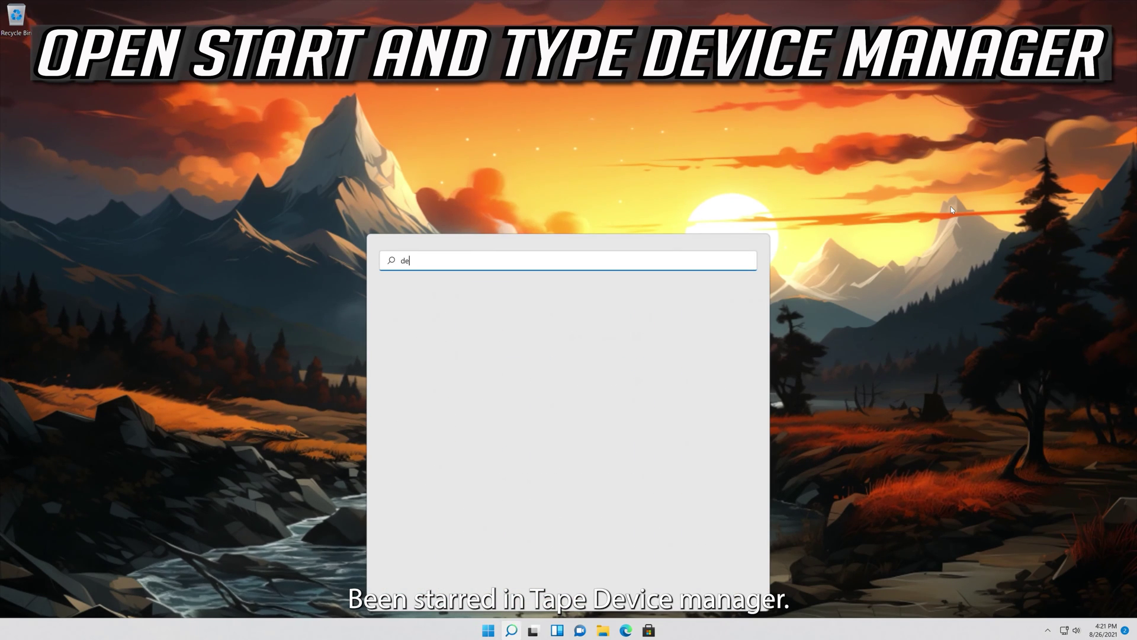
{"action": "type", "text": "vice manage"}
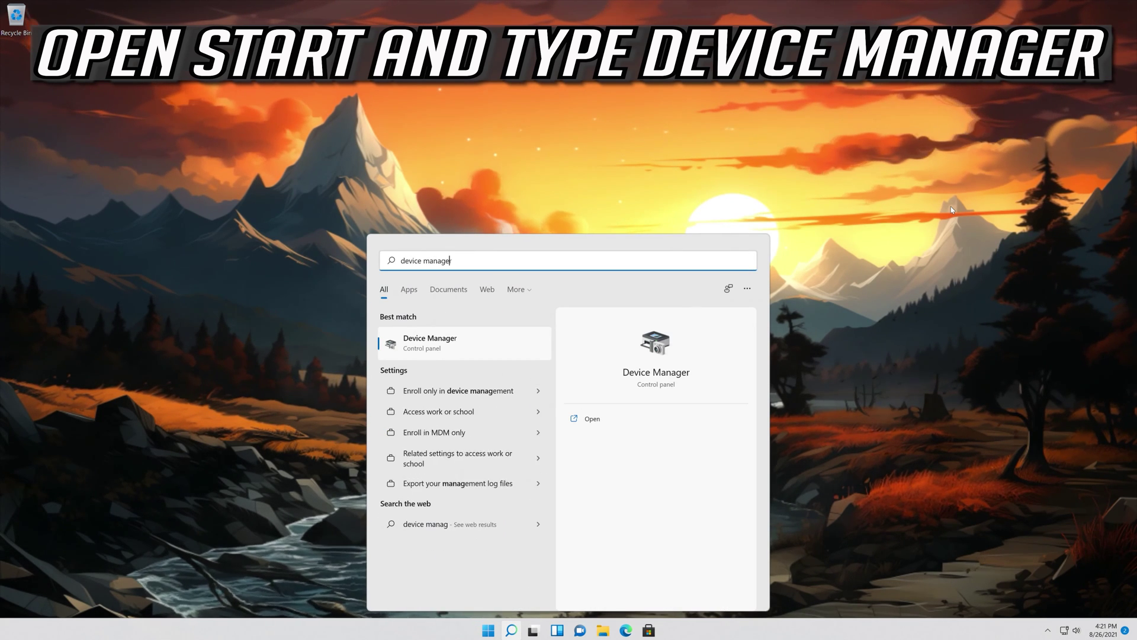
{"action": "type", "text": "r"}
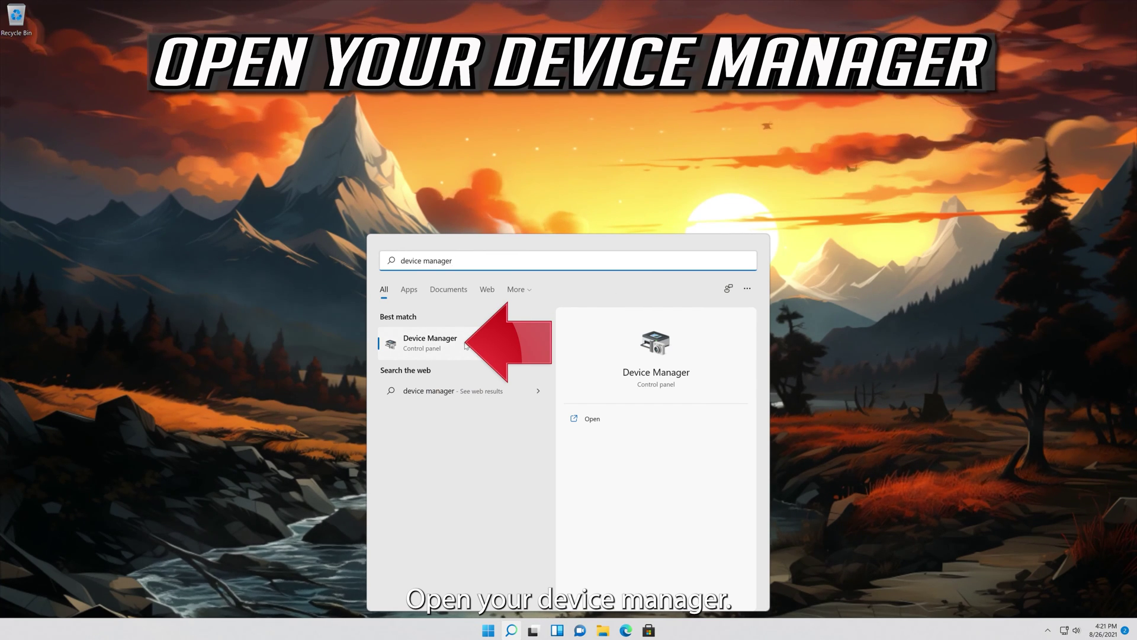
{"action": "left_click", "coordinate": [466, 346]}
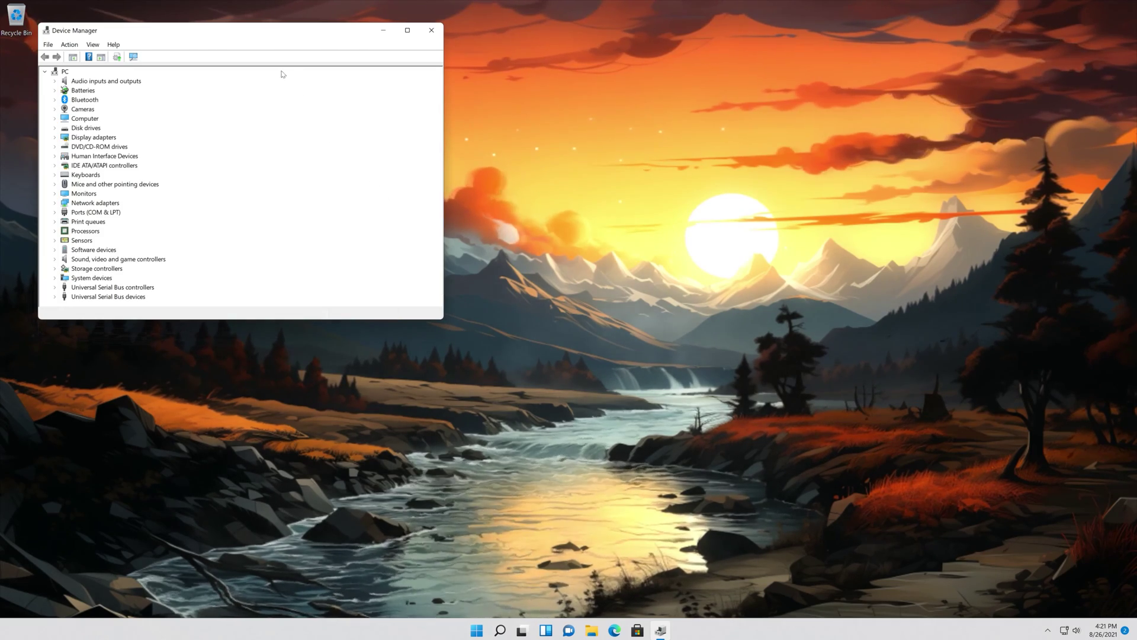
{"action": "left_click_drag", "start_coordinate": [262, 39], "coordinate": [669, 160]}
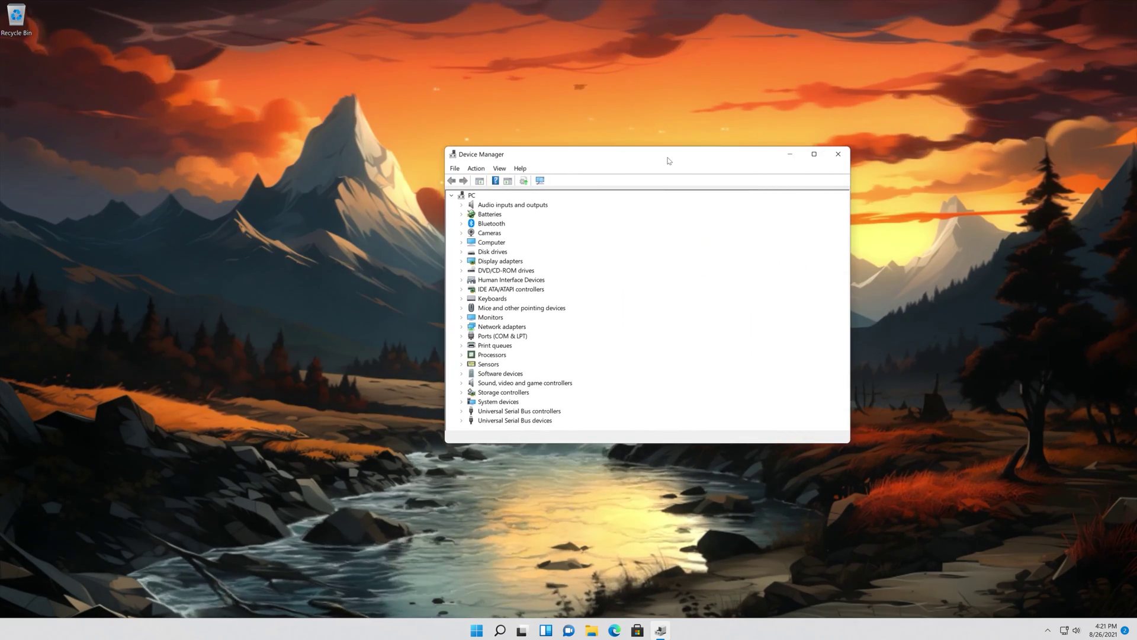
- Expand the Cameras category and open the properties of the first Integrated Webcam
{"action": "left_click", "coordinate": [462, 233]}
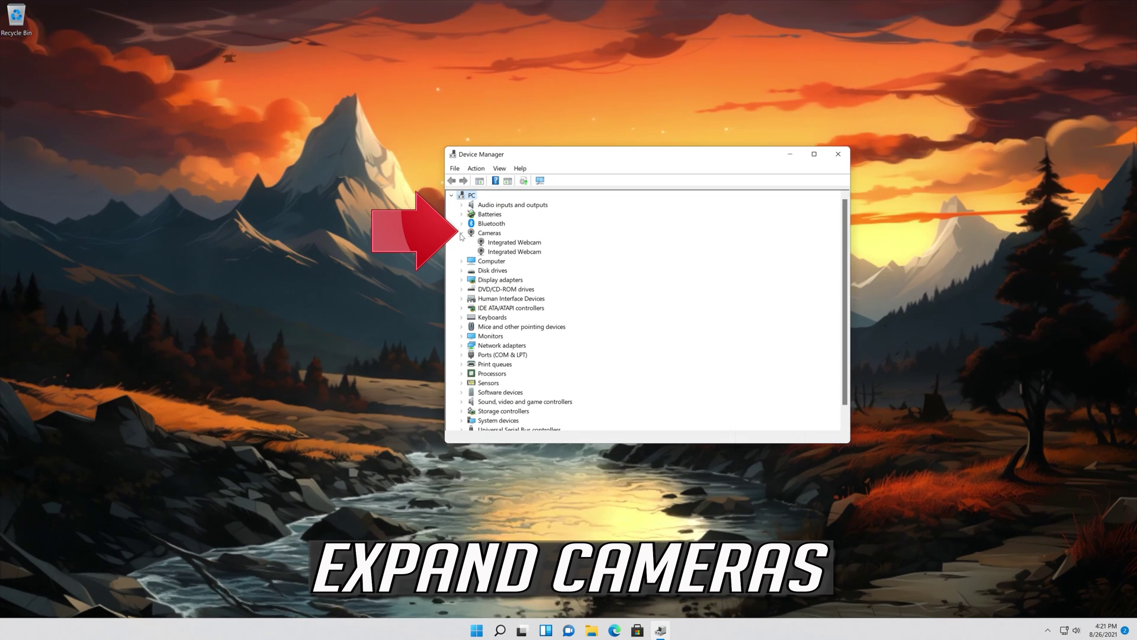
{"action": "left_click", "coordinate": [491, 243]}
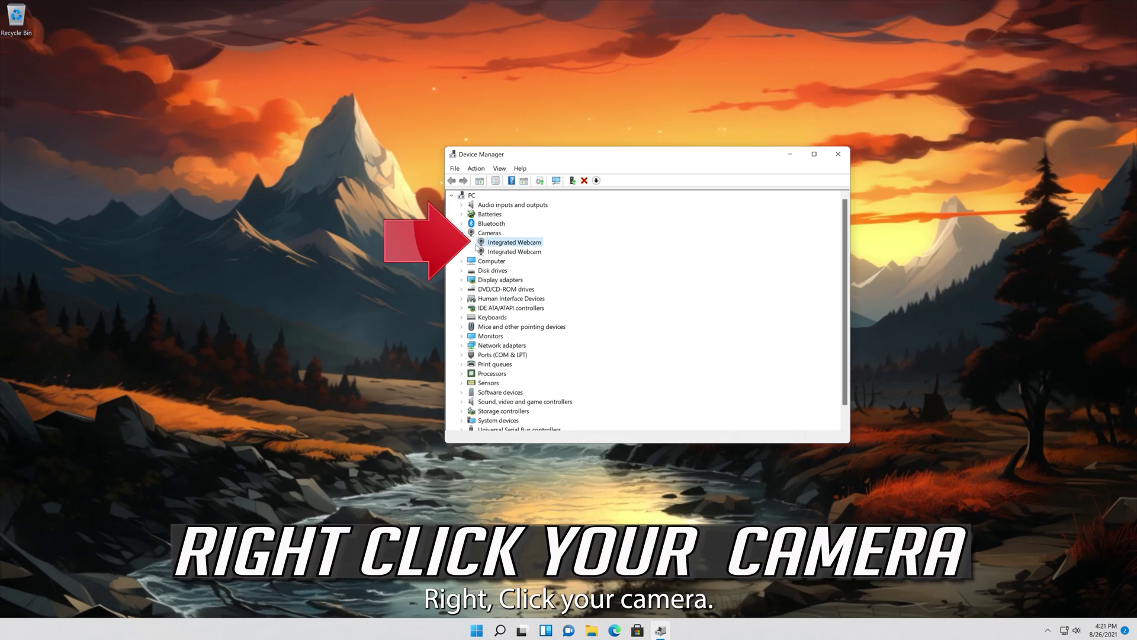
{"action": "right_click", "coordinate": [516, 244]}
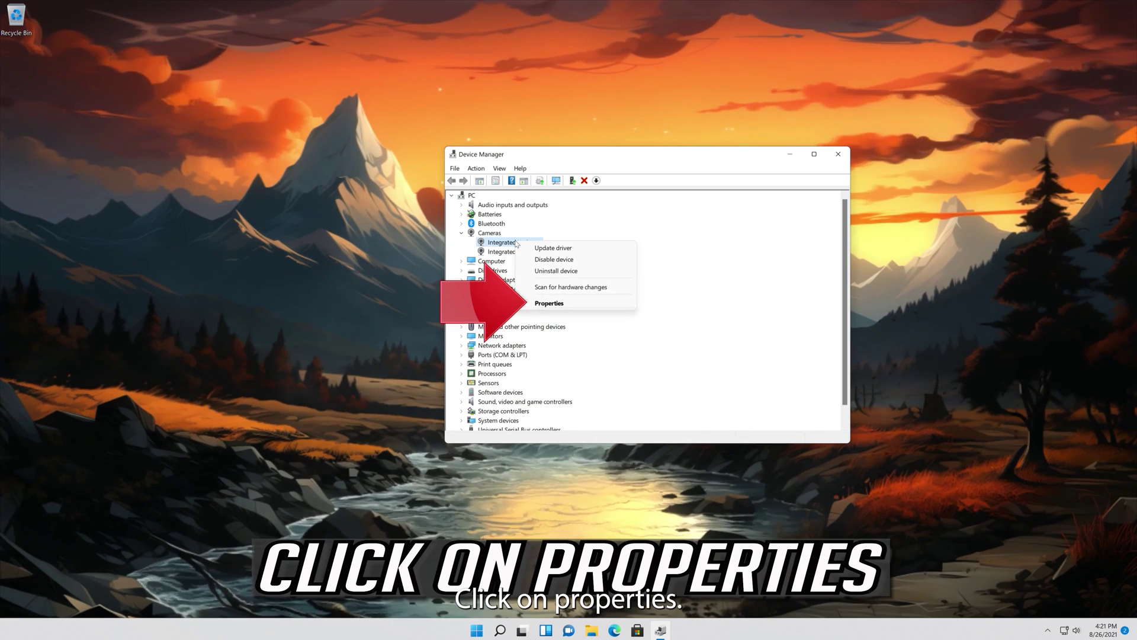
{"action": "left_click", "coordinate": [577, 304]}
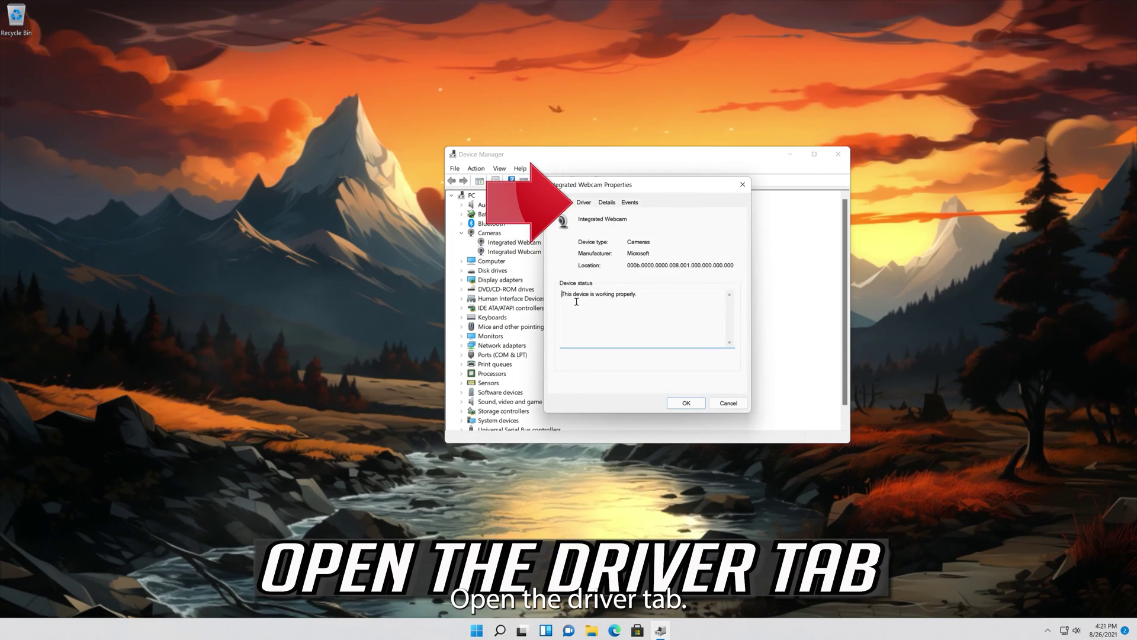
- Start a driver update for the Integrated Webcam and search automatically for drivers
{"action": "left_click", "coordinate": [583, 203]}
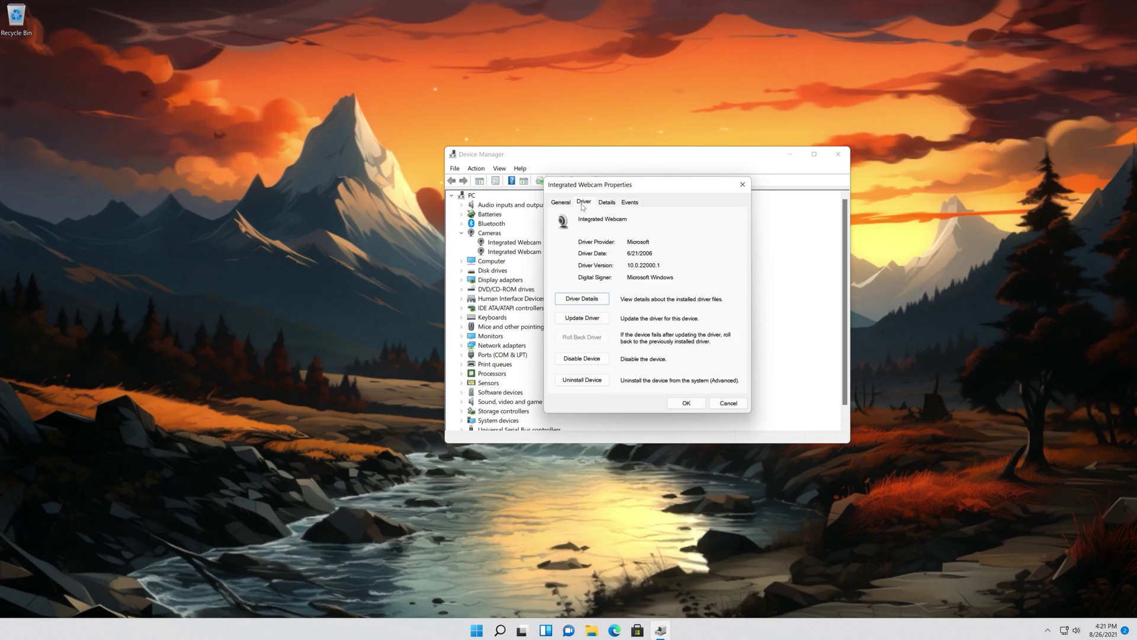
{"action": "left_click", "coordinate": [596, 319]}
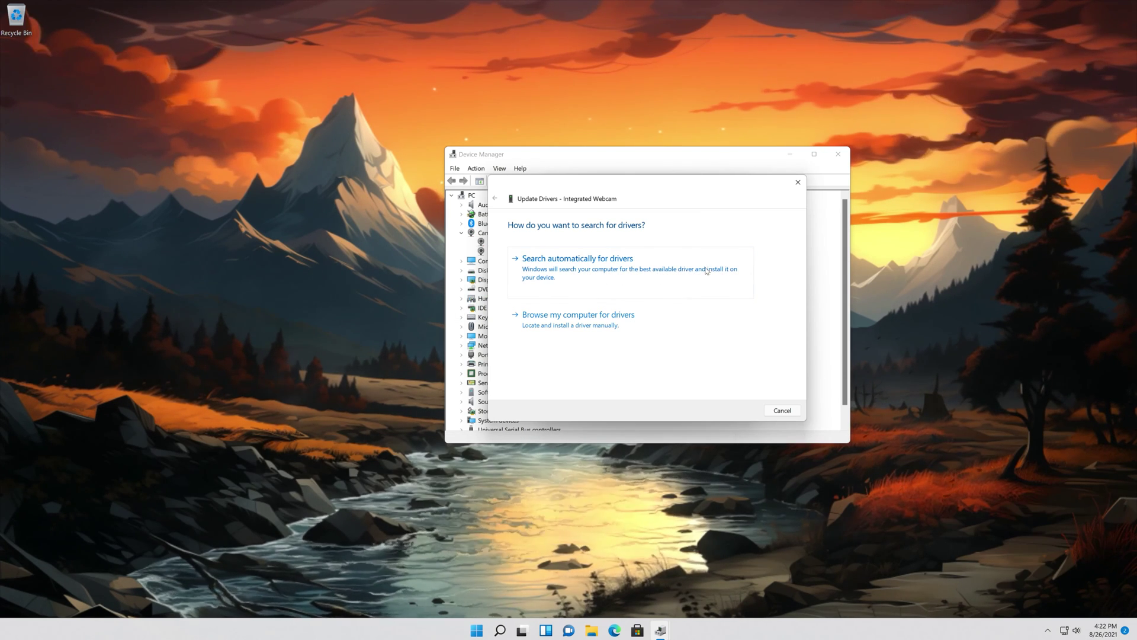
{"action": "left_click", "coordinate": [657, 279]}
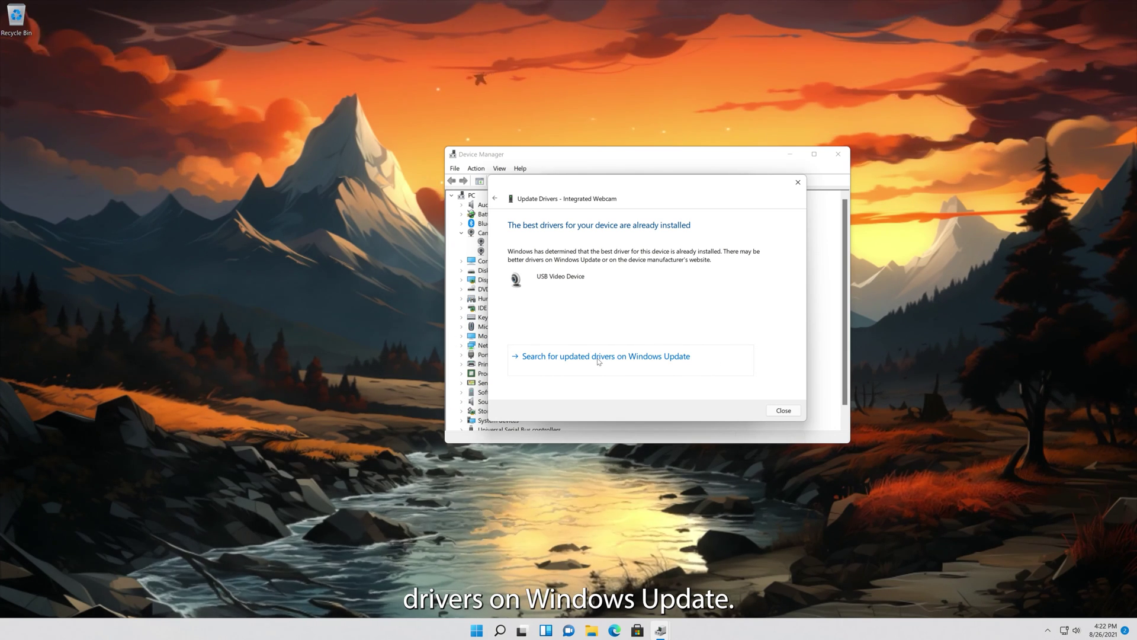
- Continue the driver search on Windows Update, check for updates, and close Settings
{"action": "left_click", "coordinate": [599, 358]}
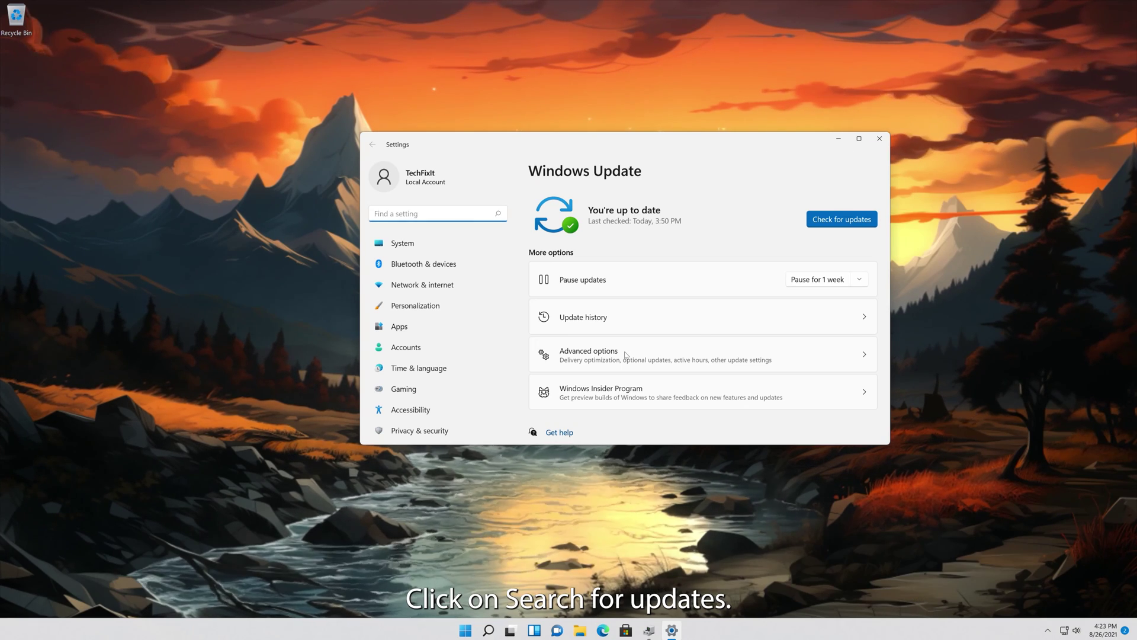
{"action": "left_click", "coordinate": [849, 223]}
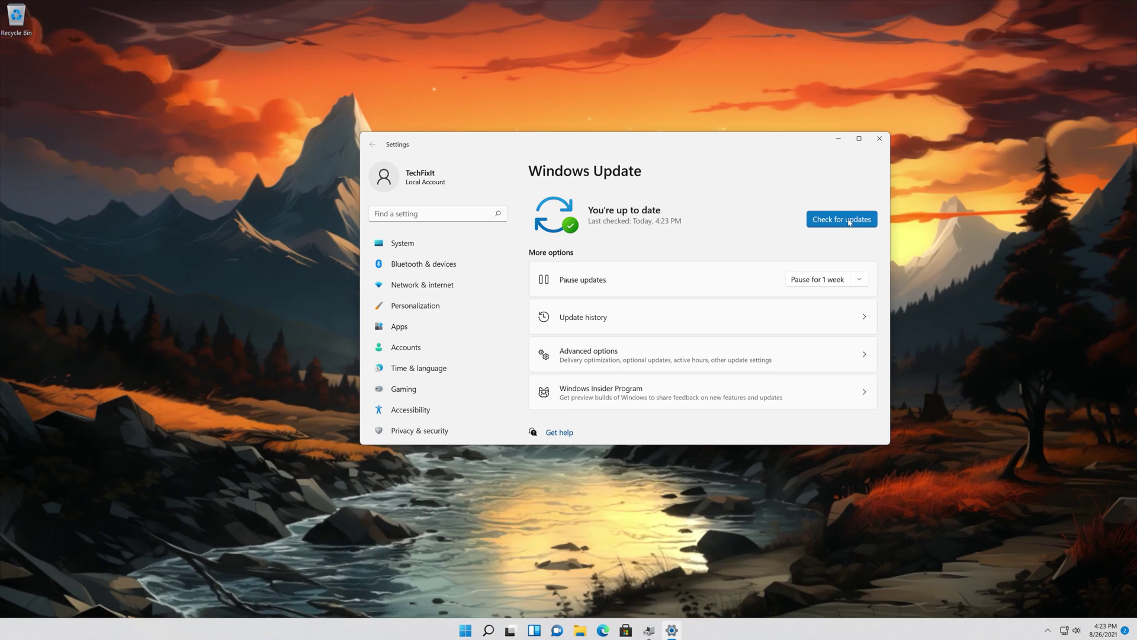
{"action": "left_click", "coordinate": [887, 141]}
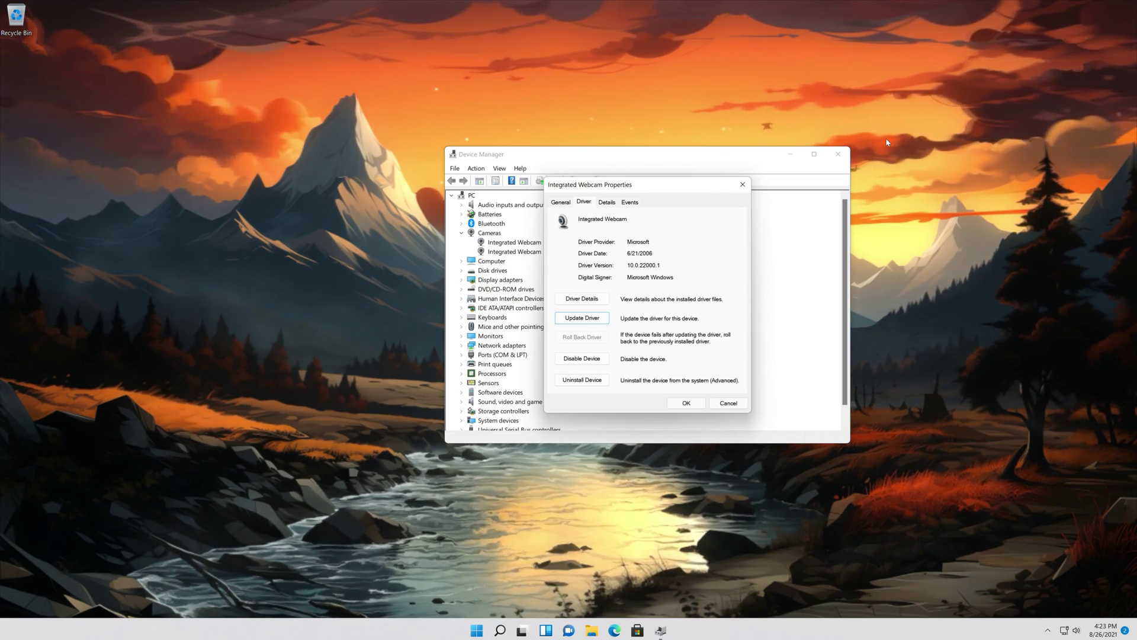
- Close the webcam properties and Device Manager, and restart the computer
{"action": "left_click", "coordinate": [742, 184]}
{"action": "left_click", "coordinate": [838, 154]}
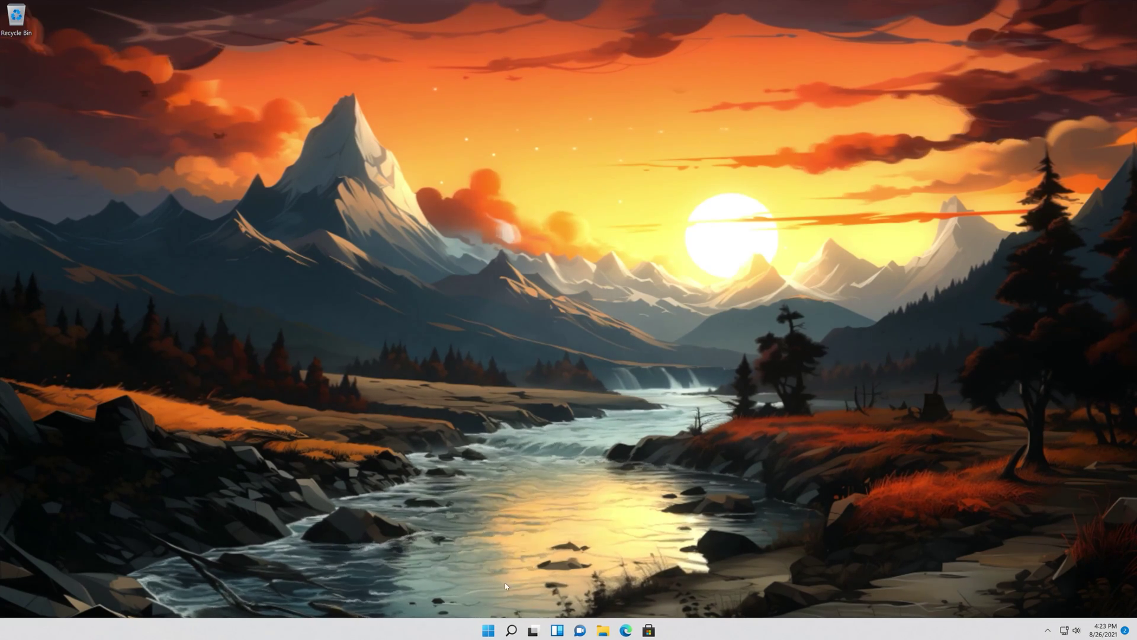
{"action": "left_click", "coordinate": [489, 630]}
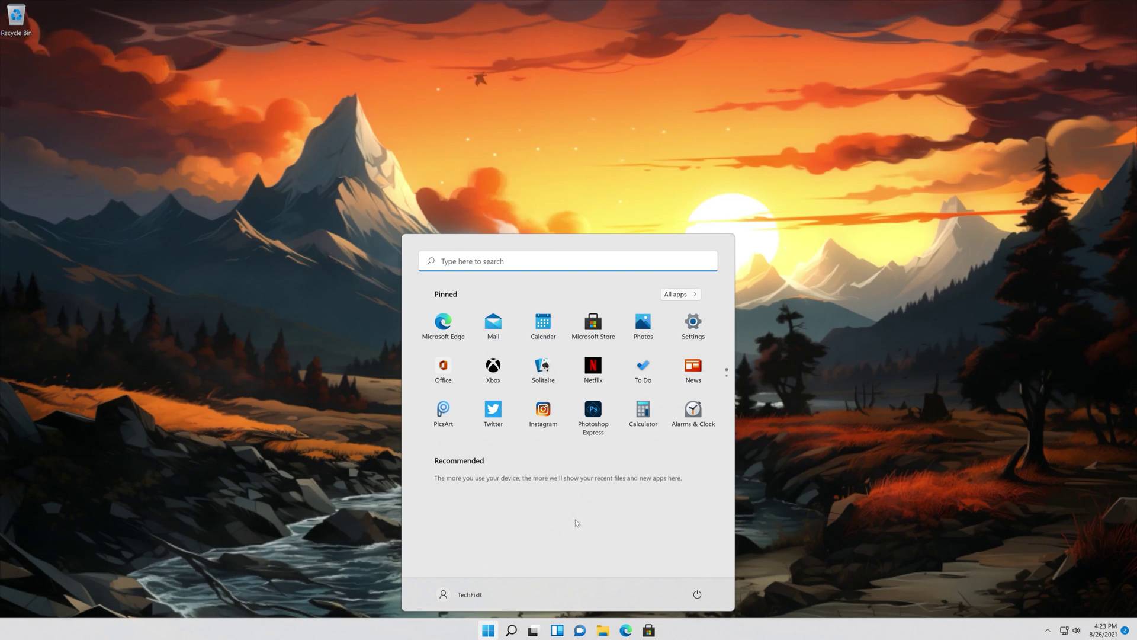
{"action": "left_click", "coordinate": [696, 594]}
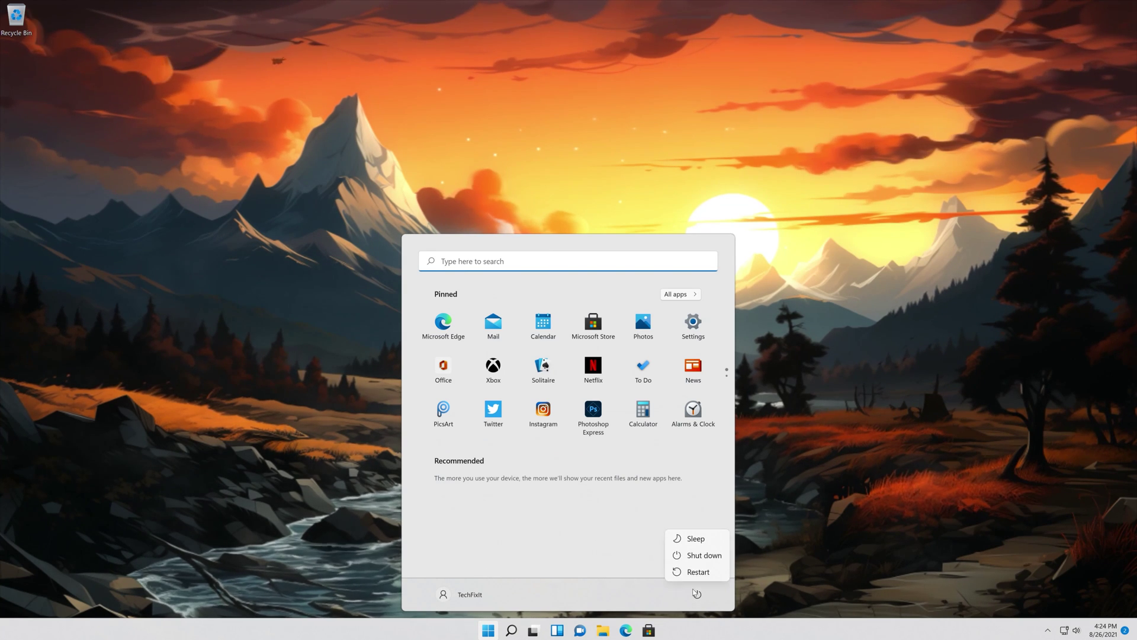
{"action": "left_click", "coordinate": [701, 570]}
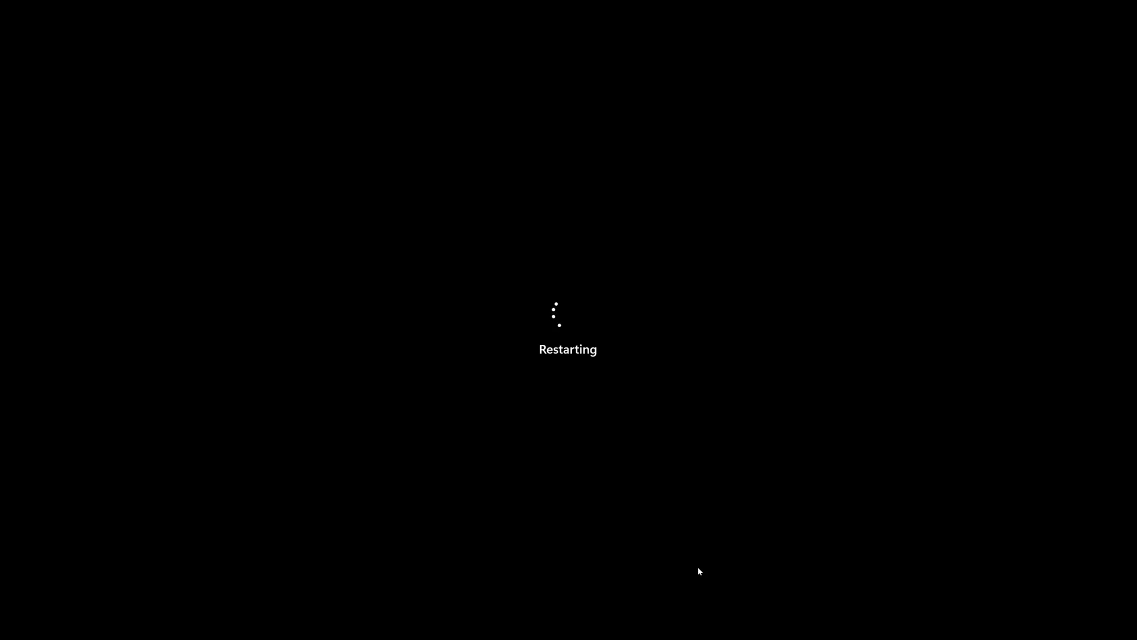